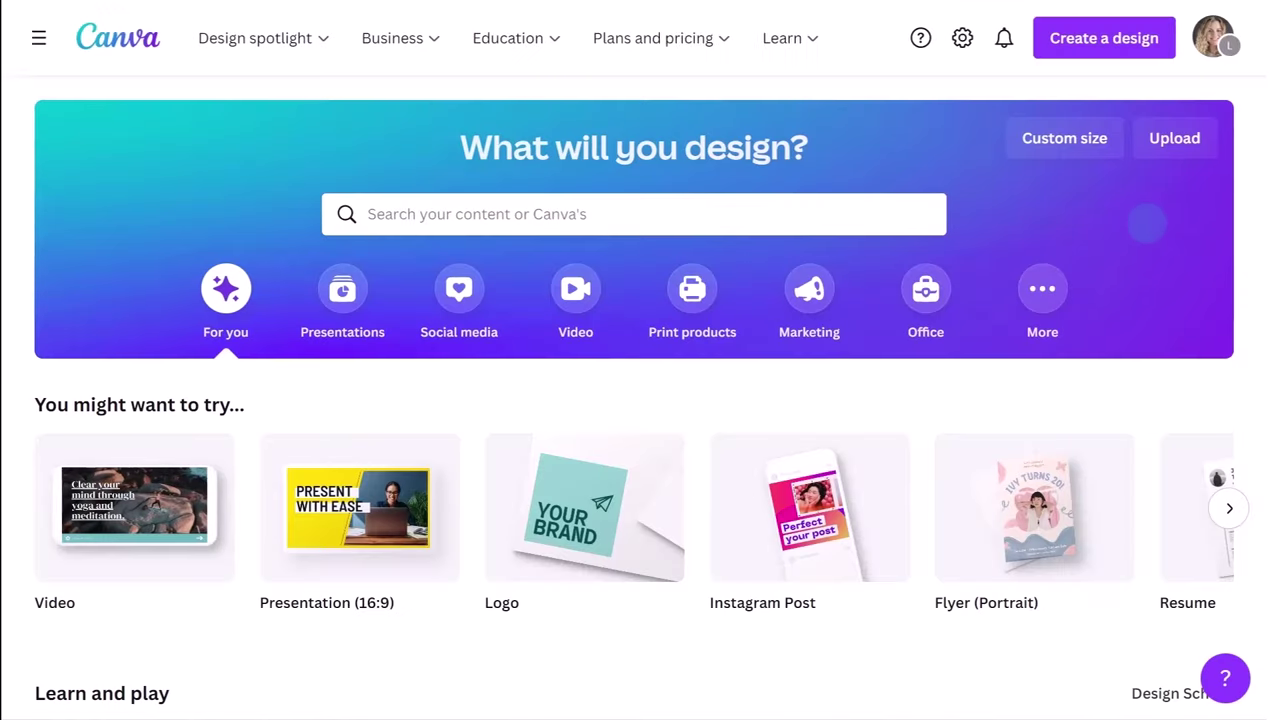
- Create a blank 25×20 cm Comic Strip design from a 'Comic Strip' search and hide the templates list
click(831, 214)
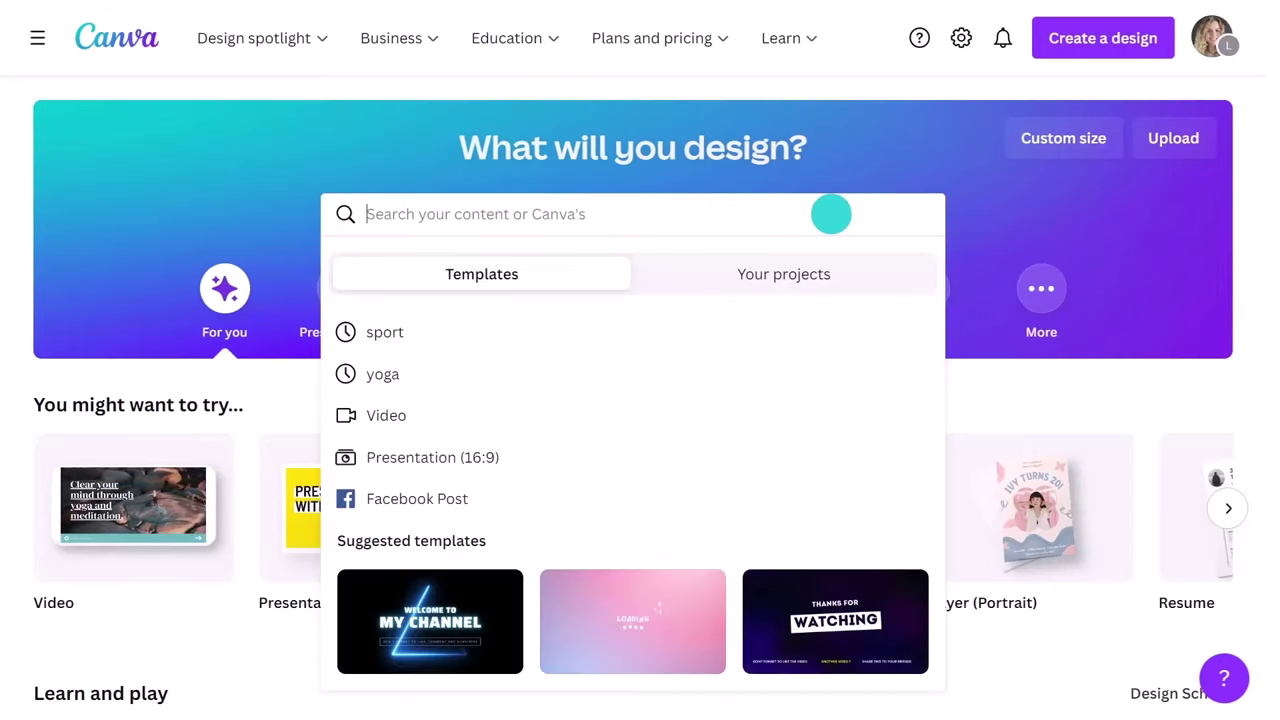
text(Comic Strip)
key(Return)
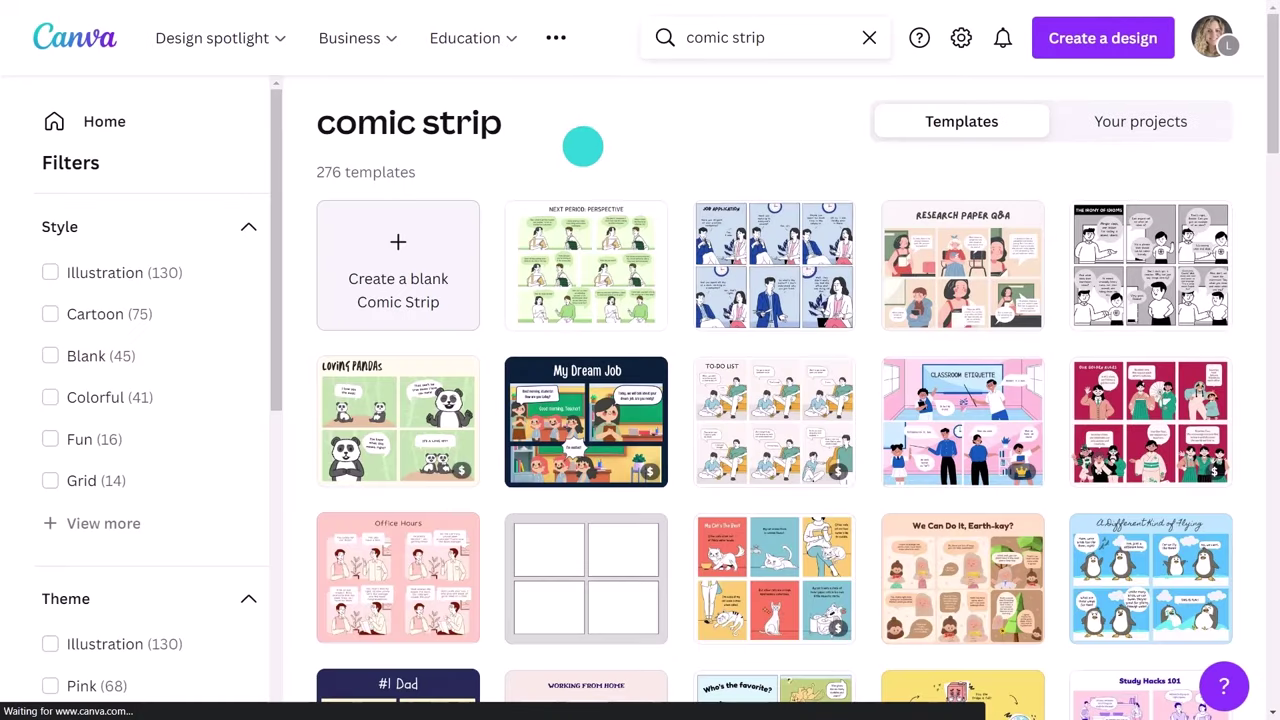
click(462, 228)
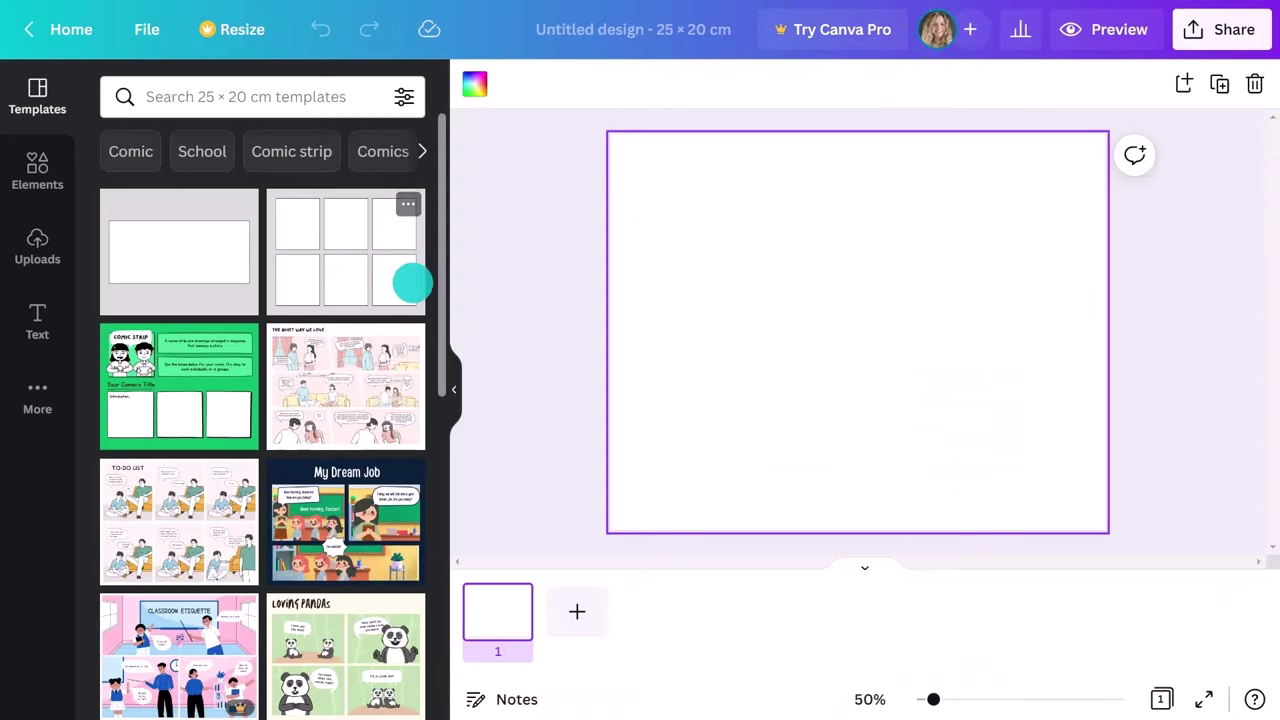
click(460, 398)
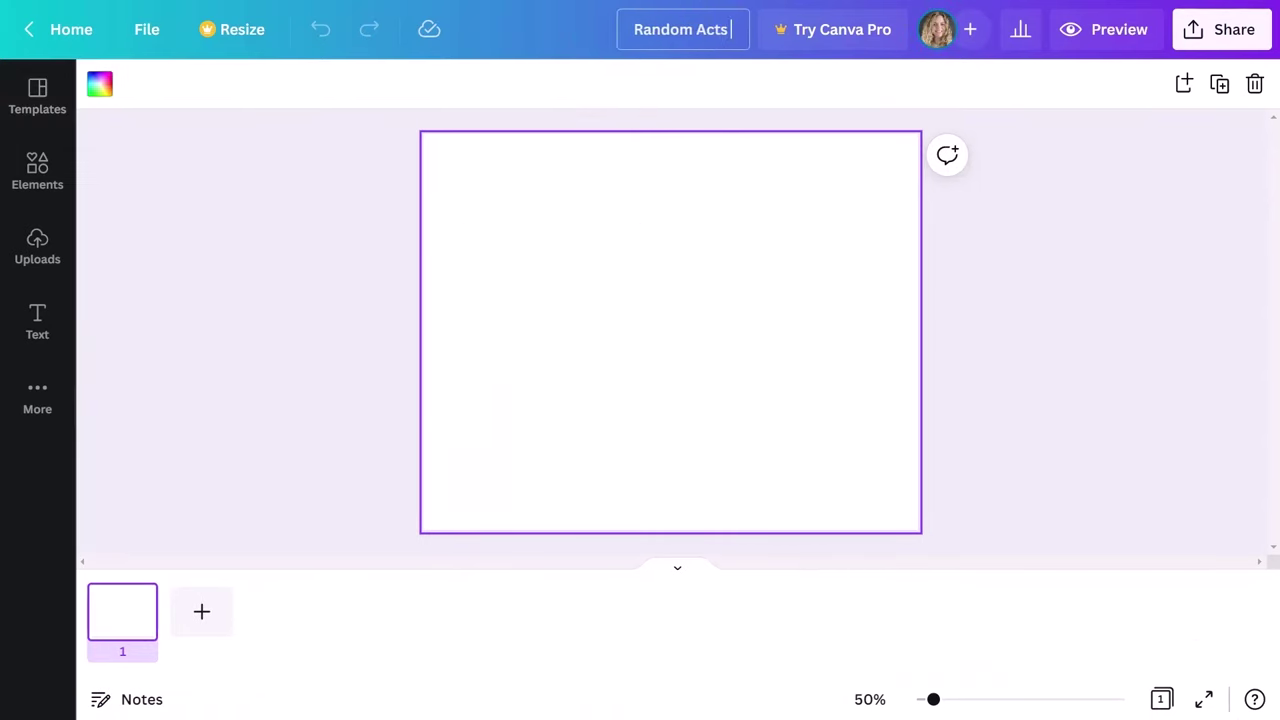
click(322, 268)
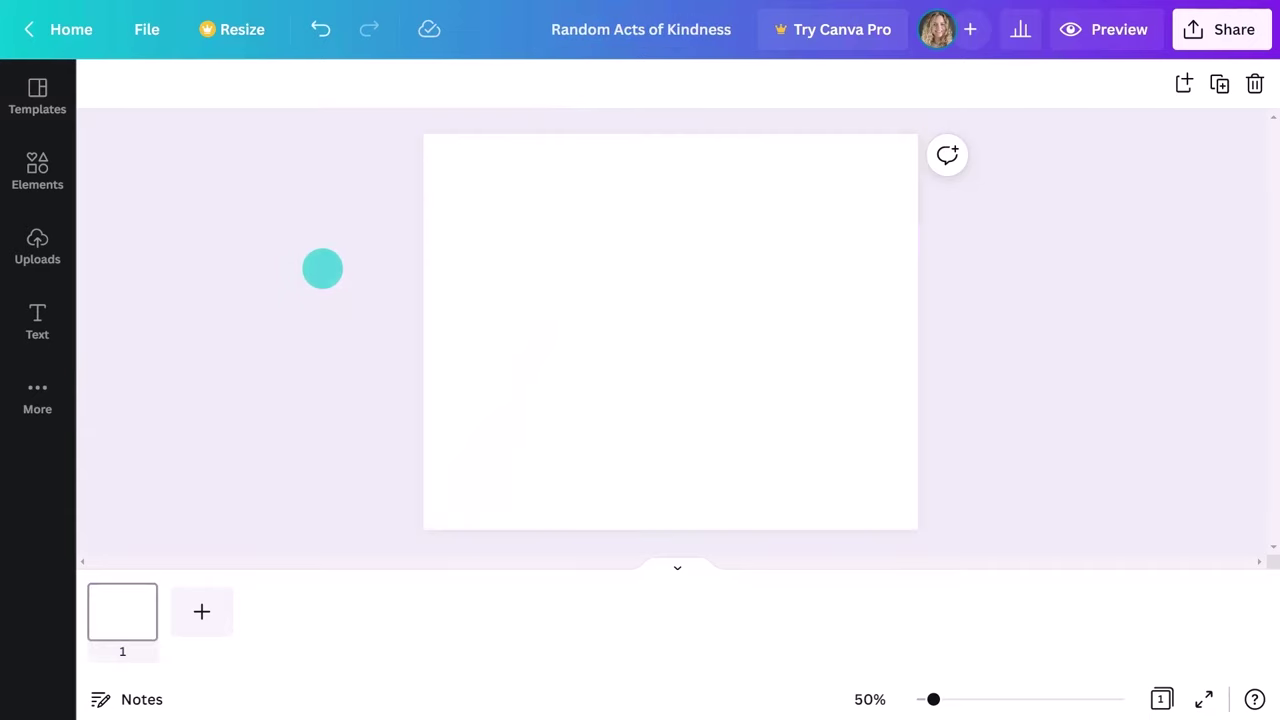
- Add a grey rounded square from an Elements search for 'Rounded square'
click(40, 165)
click(200, 97)
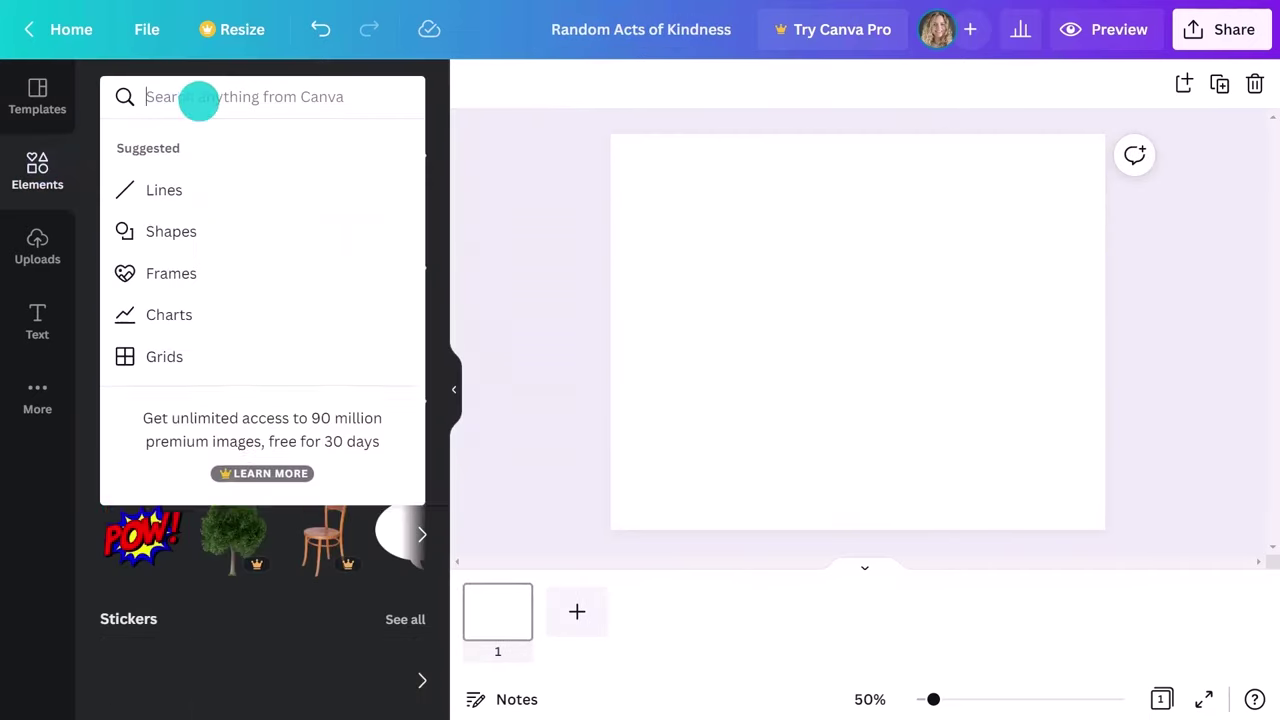
text(Rounded square)
key(Return)
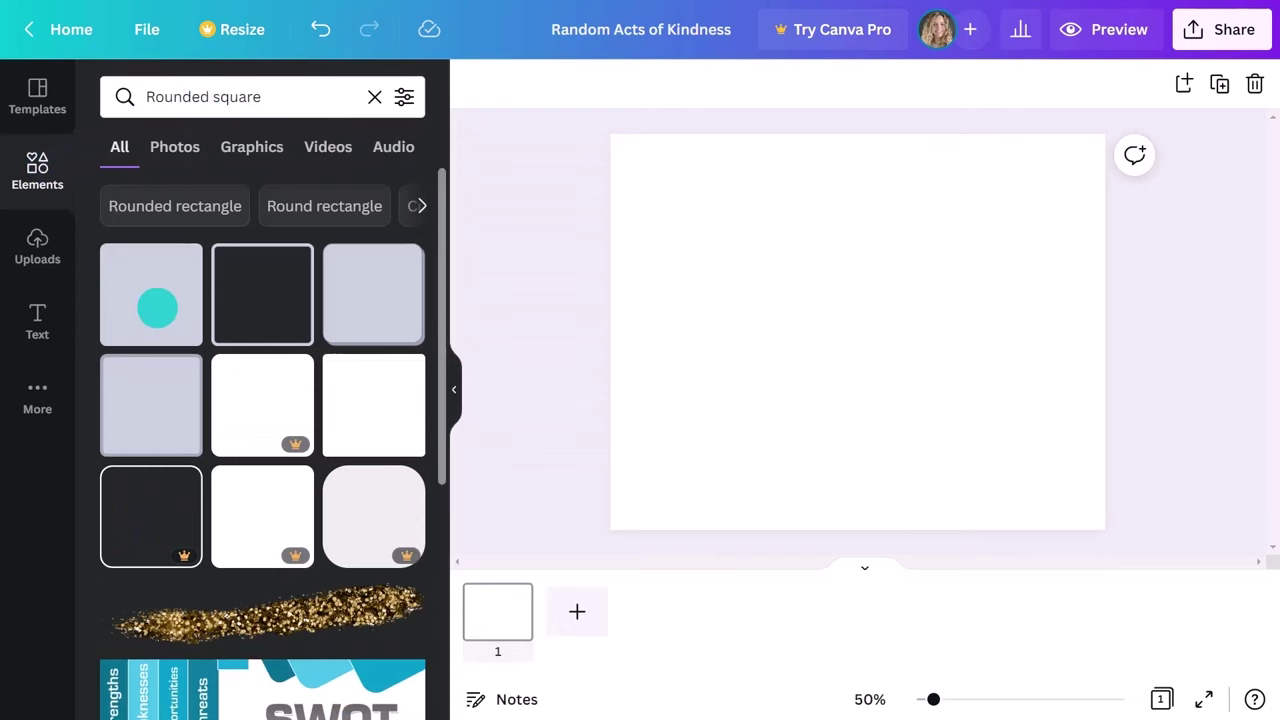
click(137, 407)
click(453, 382)
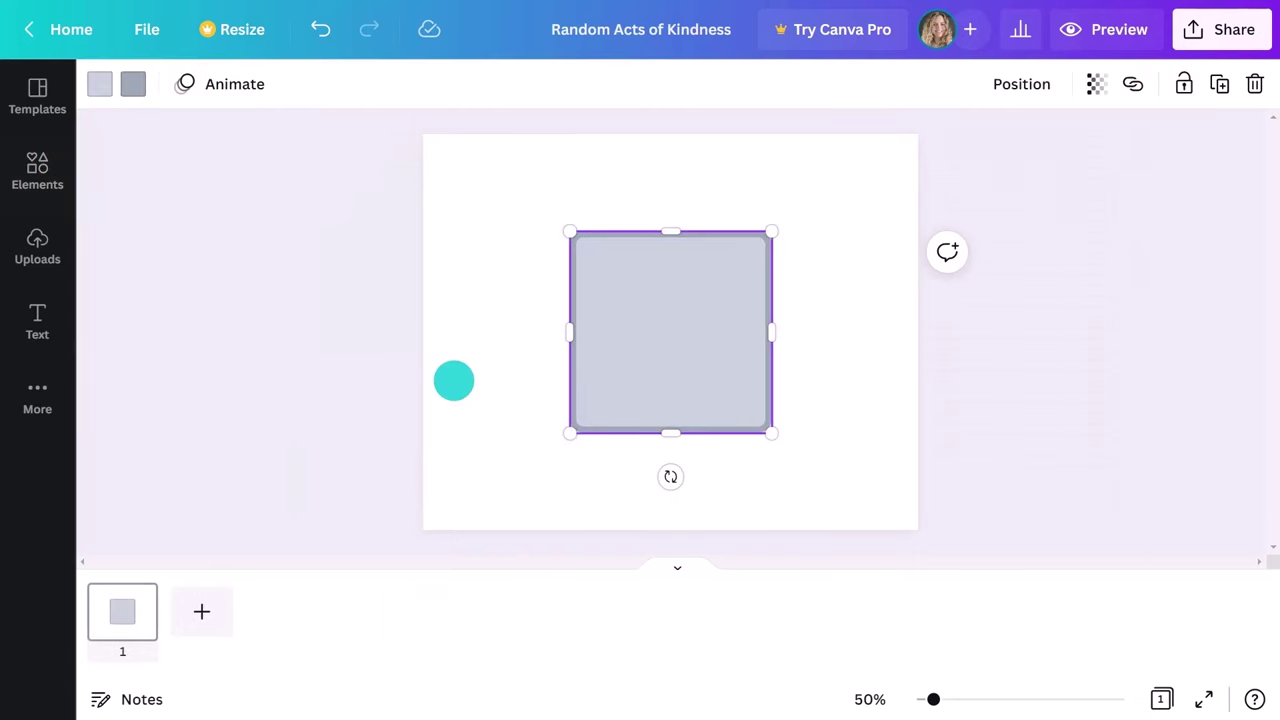
- Give the square a black border and white fill, then resize it into a top-left panel
click(135, 84)
click(122, 367)
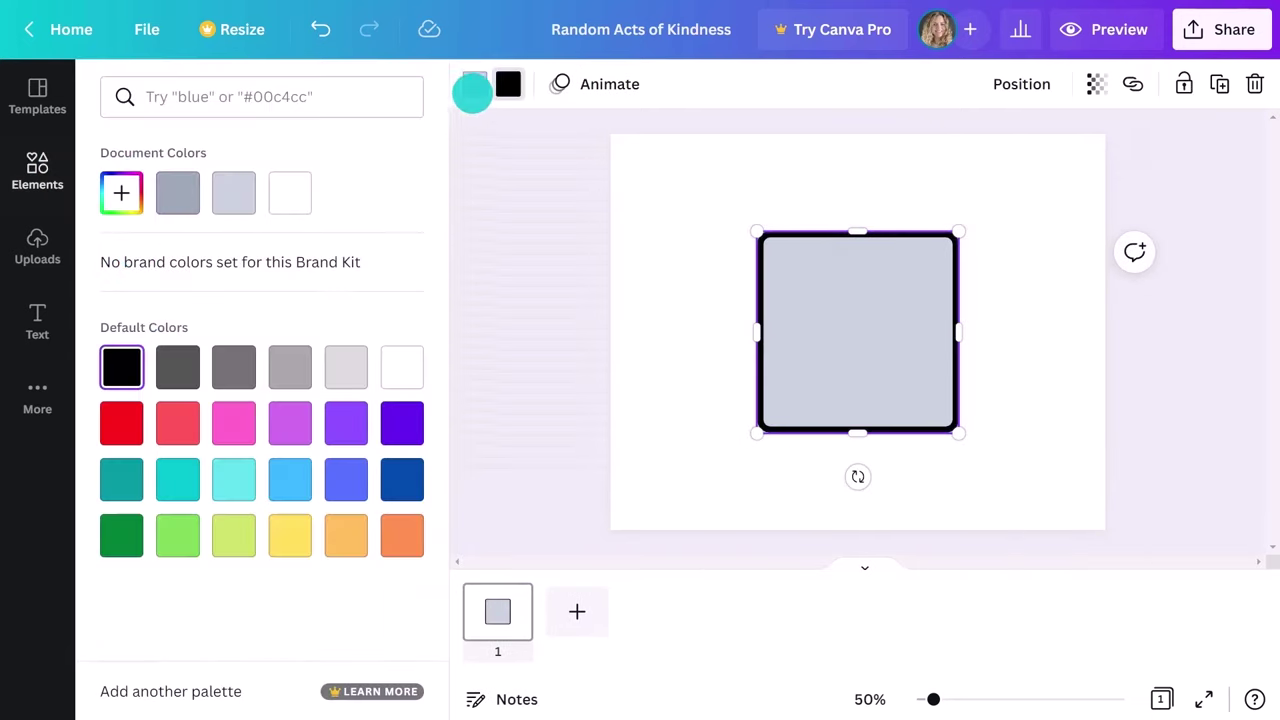
click(288, 194)
click(489, 240)
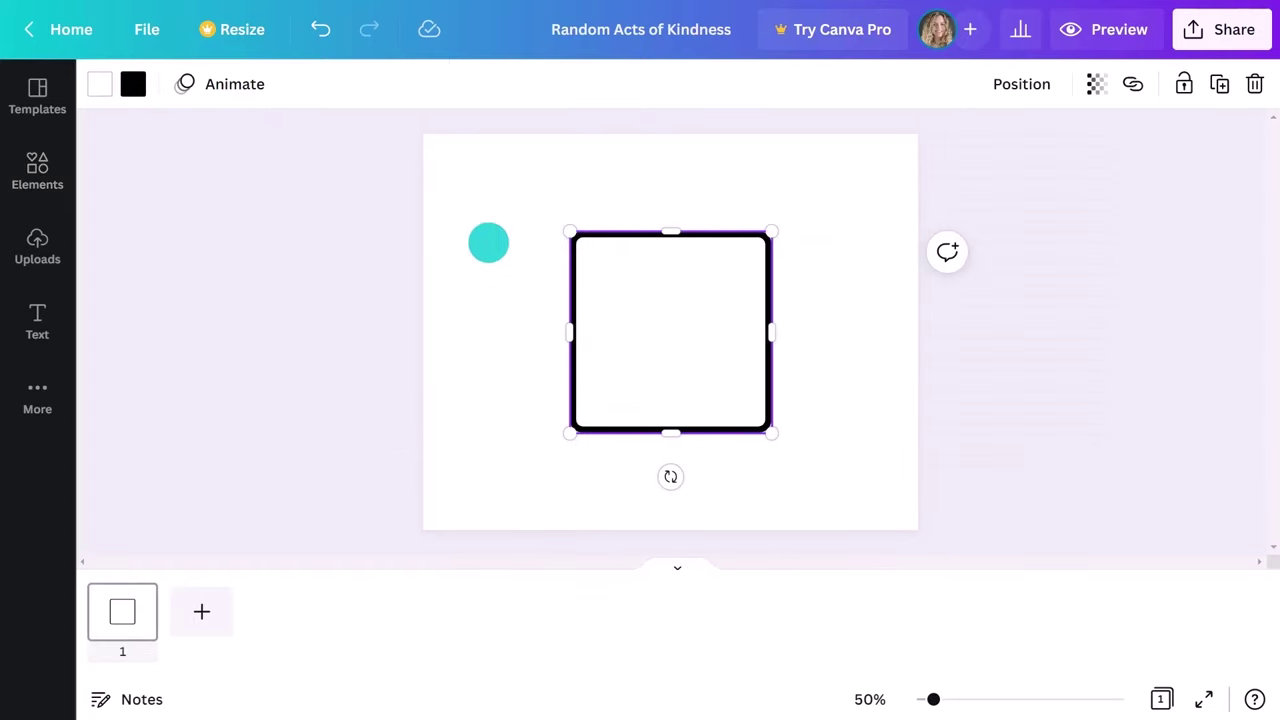
drag(771, 231, 634, 283)
drag(654, 374, 540, 277)
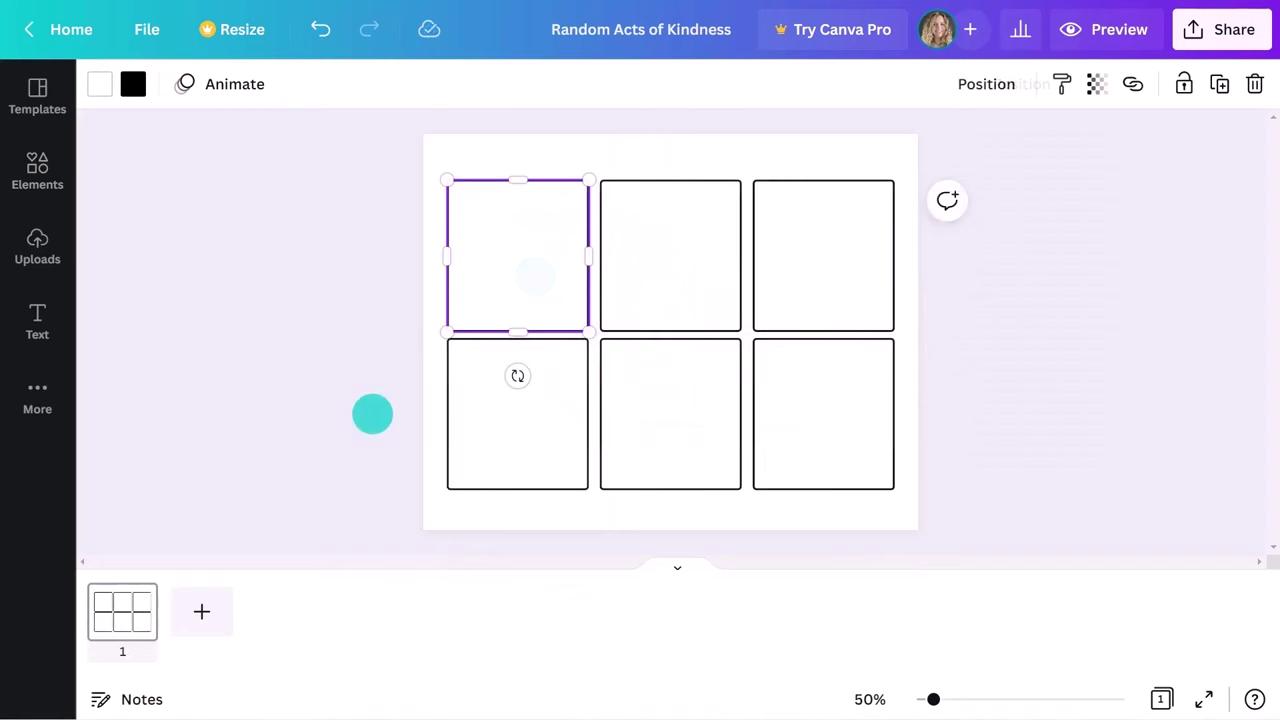
- Fill the top-row panels light purple, orange and yellow with the custom colour picker
click(99, 84)
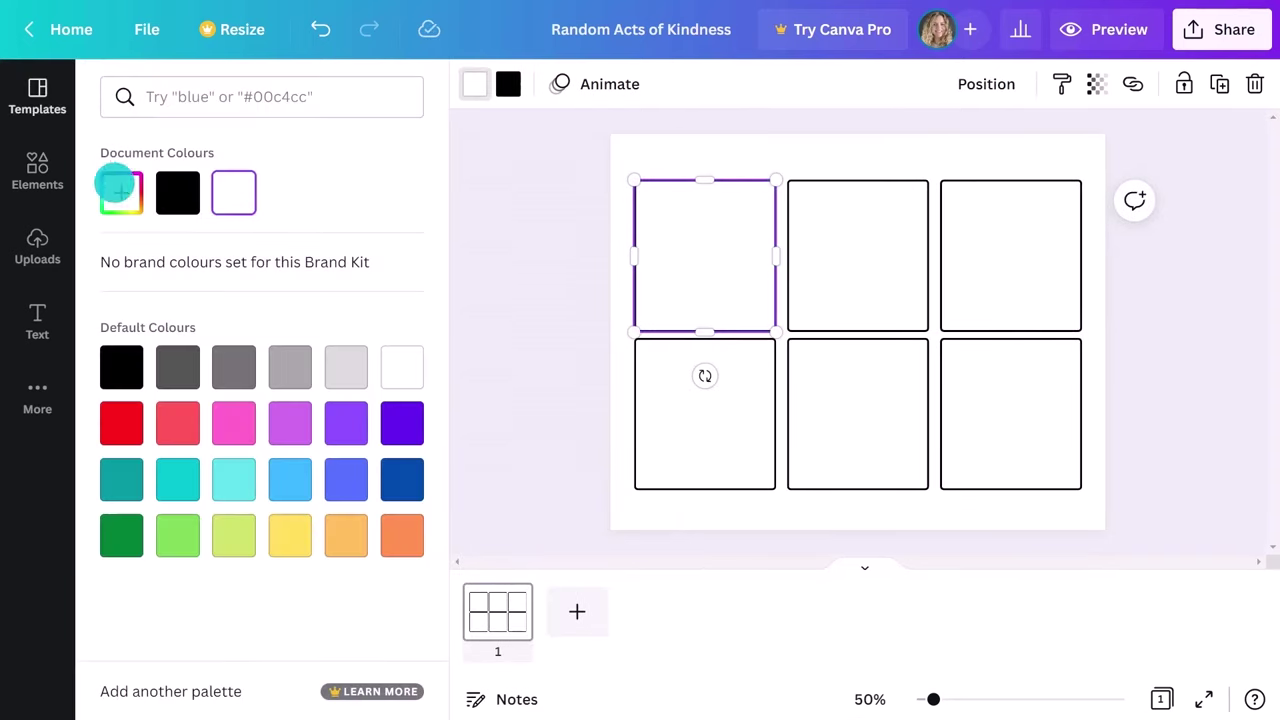
click(119, 186)
click(314, 370)
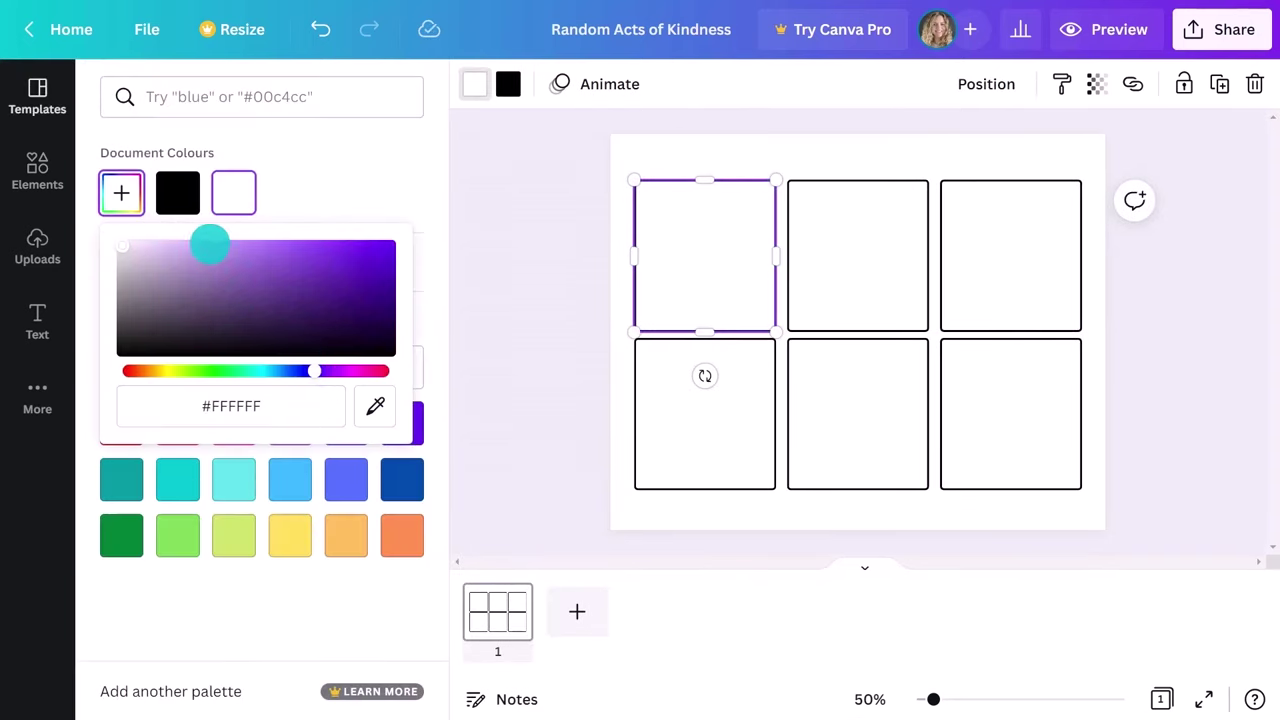
click(209, 243)
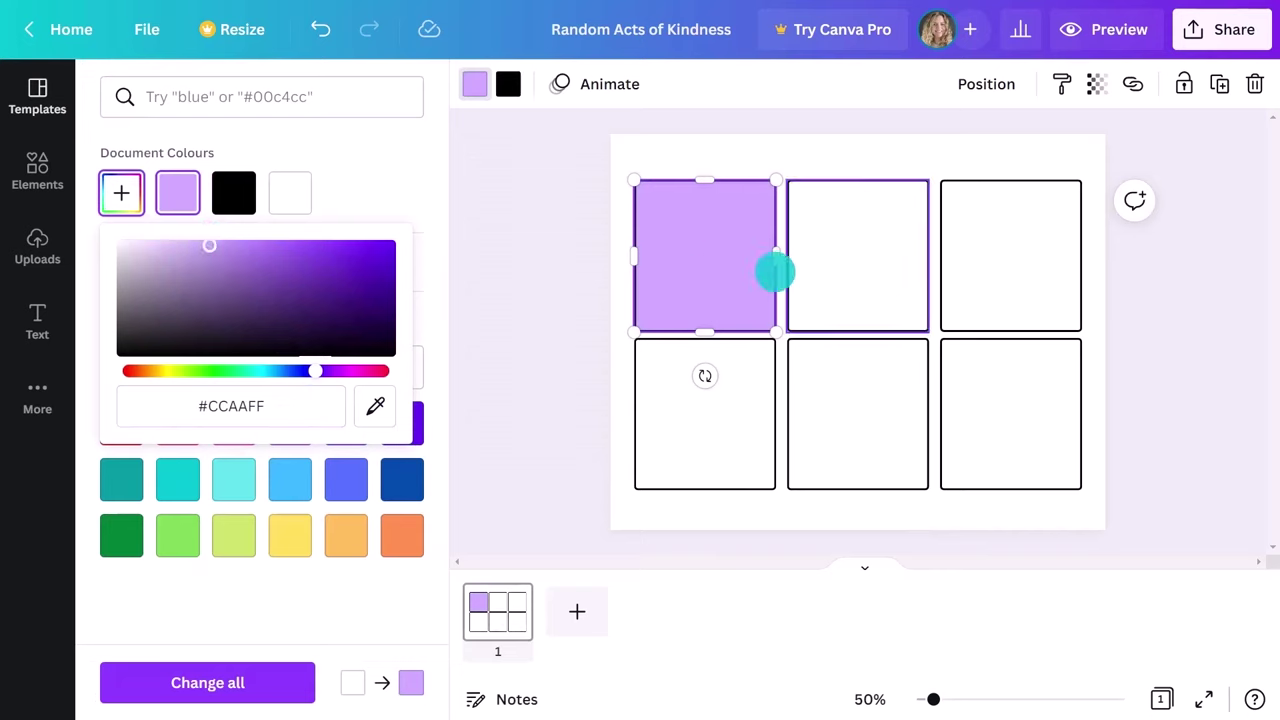
click(877, 276)
click(121, 192)
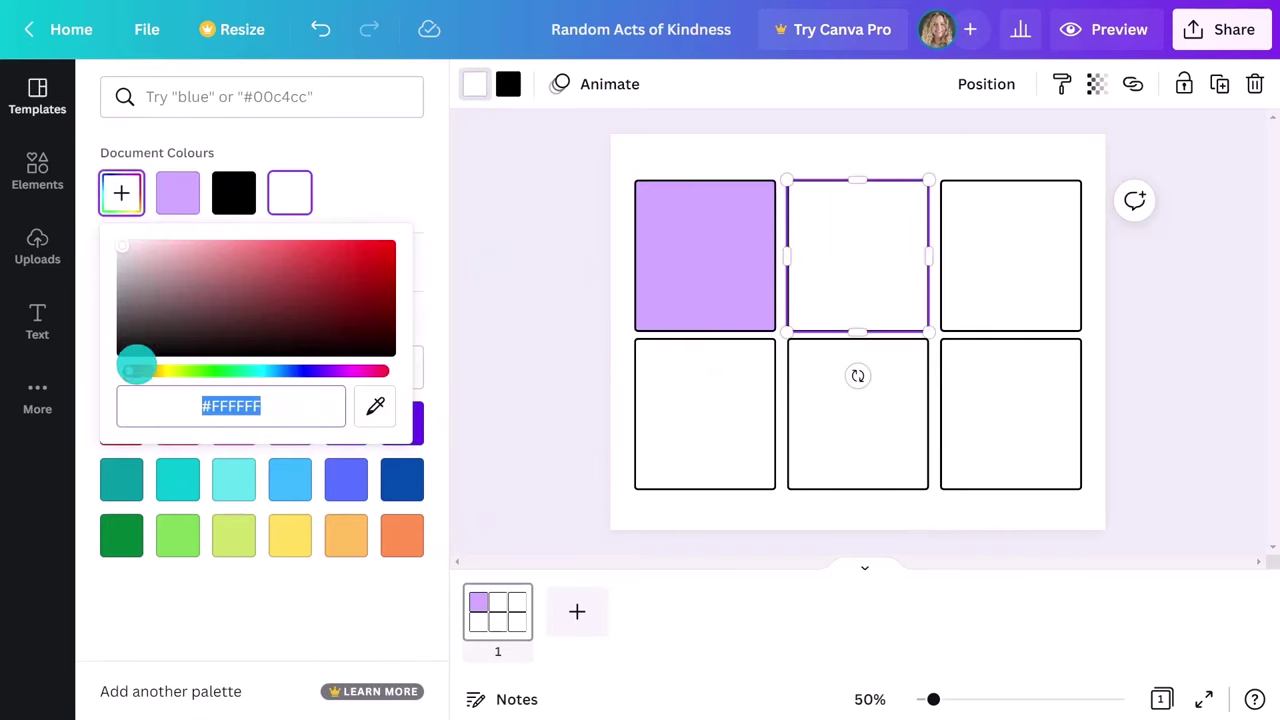
click(316, 245)
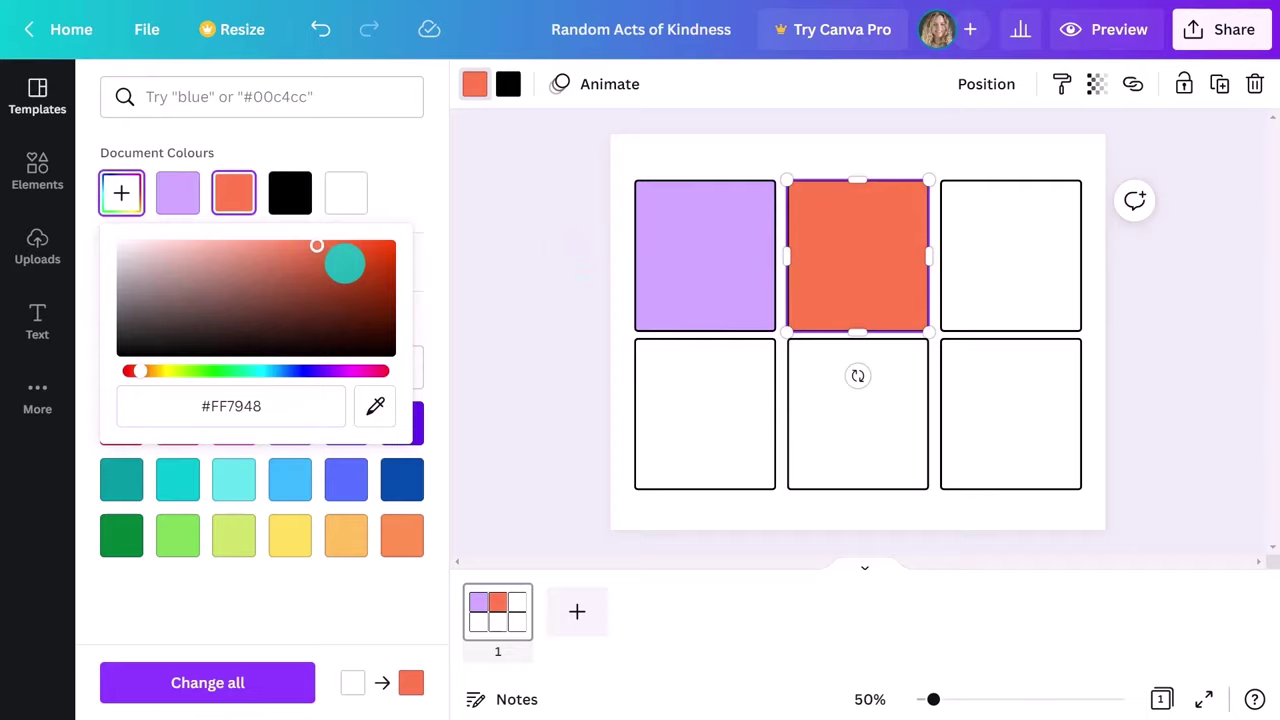
click(489, 357)
click(331, 337)
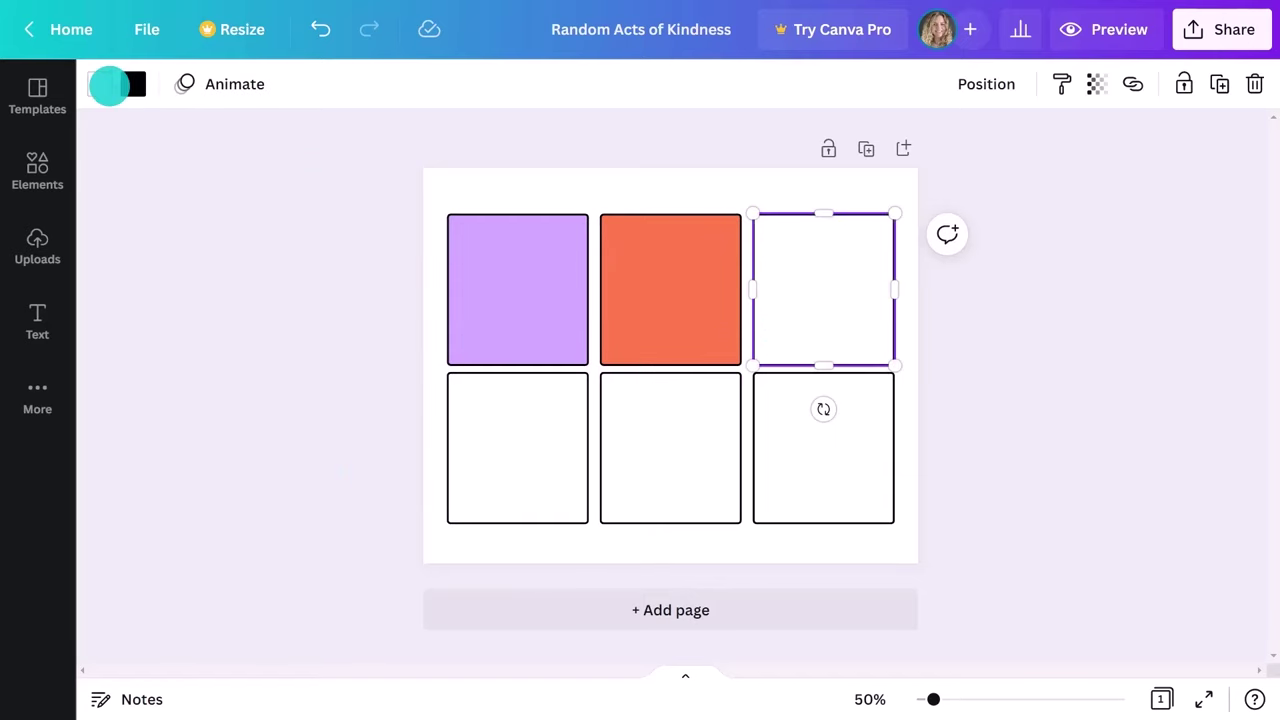
click(108, 84)
click(121, 192)
click(160, 370)
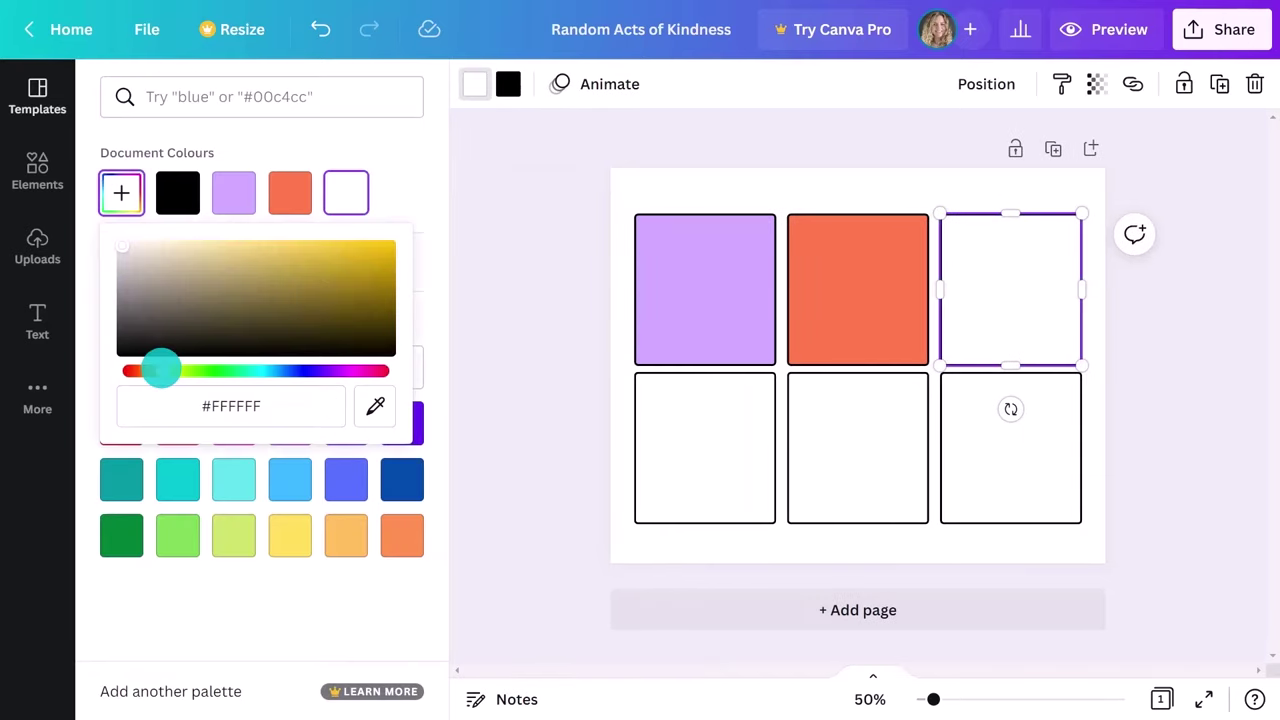
drag(328, 248, 331, 246)
- Fill the bottom-row panels light blue, green and pink
click(676, 418)
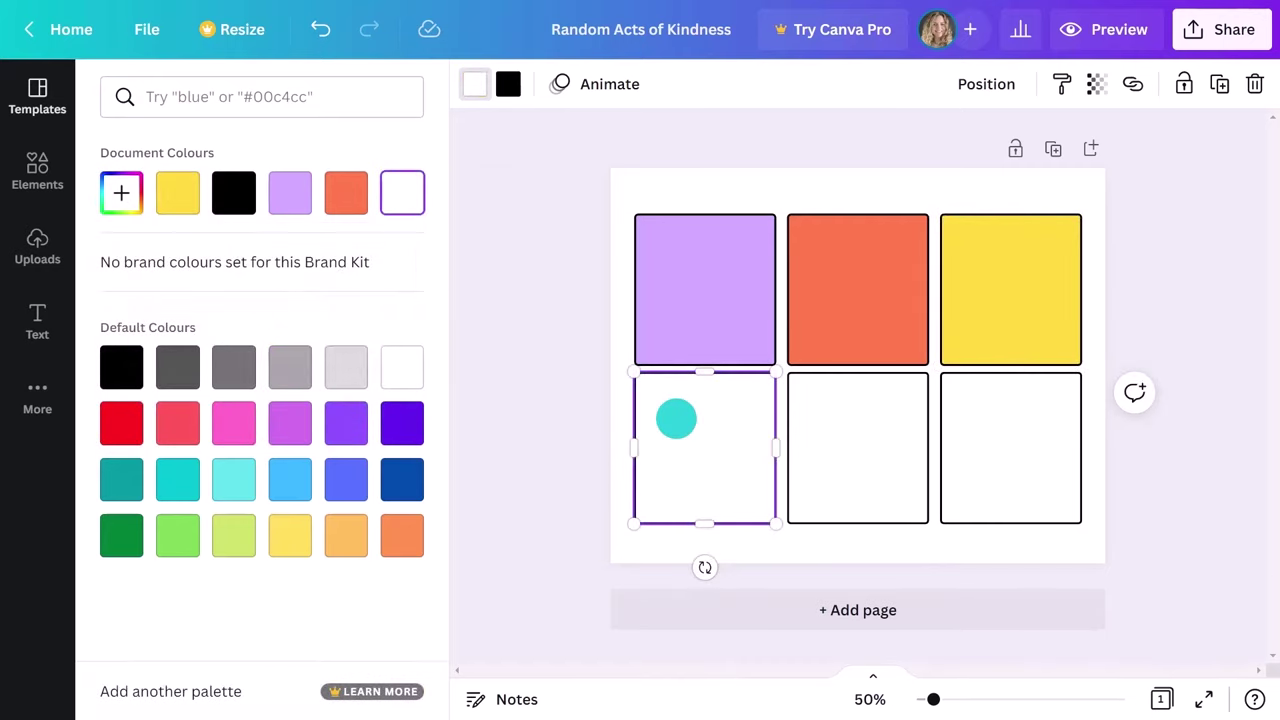
click(121, 193)
click(264, 370)
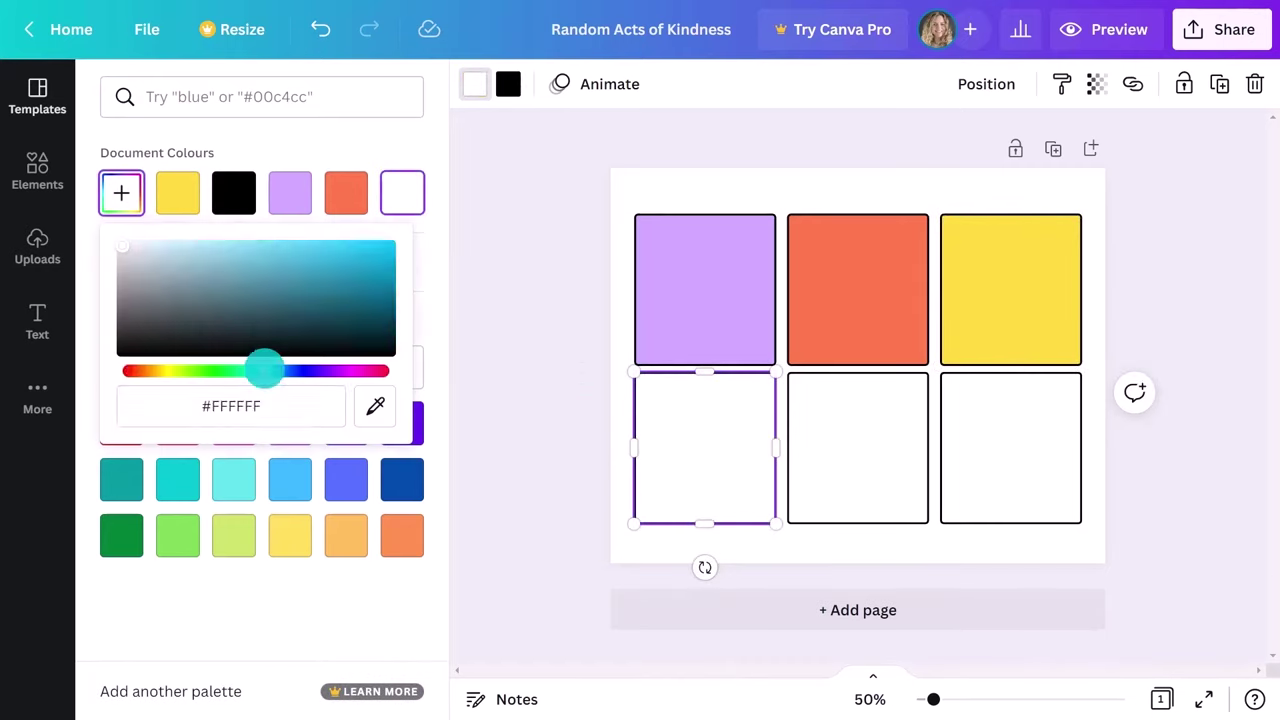
drag(276, 302, 286, 247)
click(820, 437)
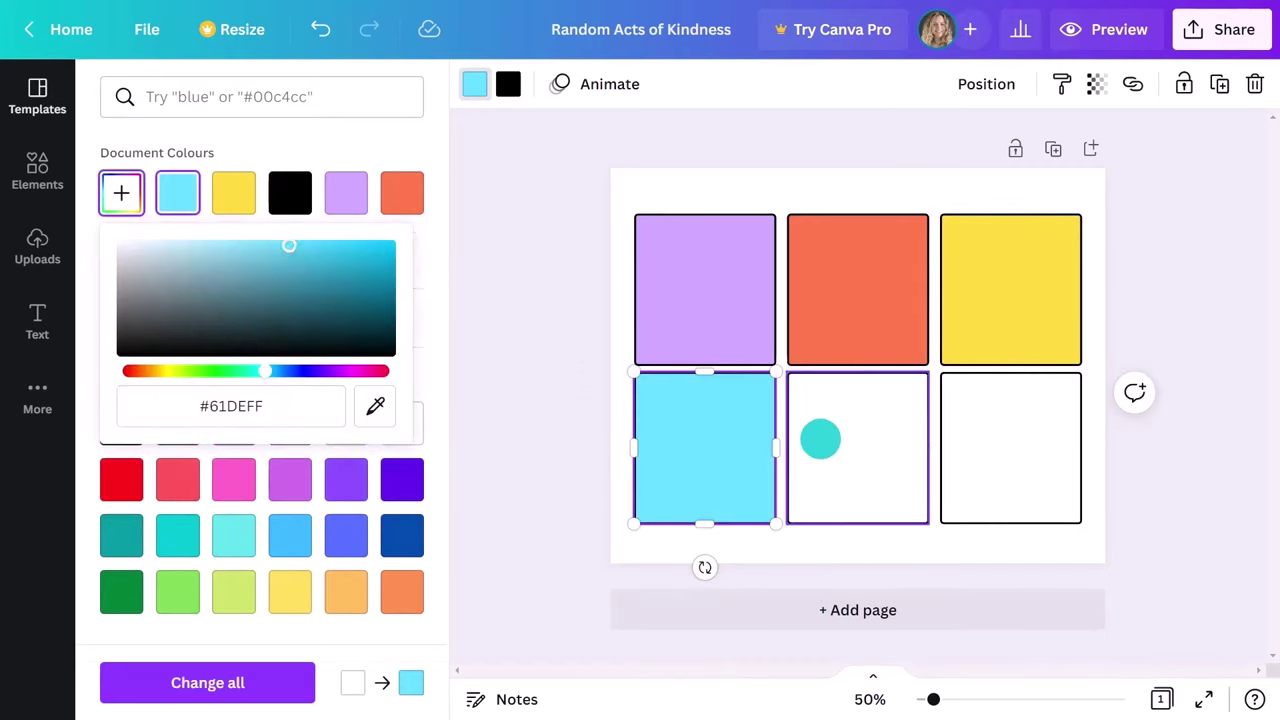
click(126, 196)
click(230, 370)
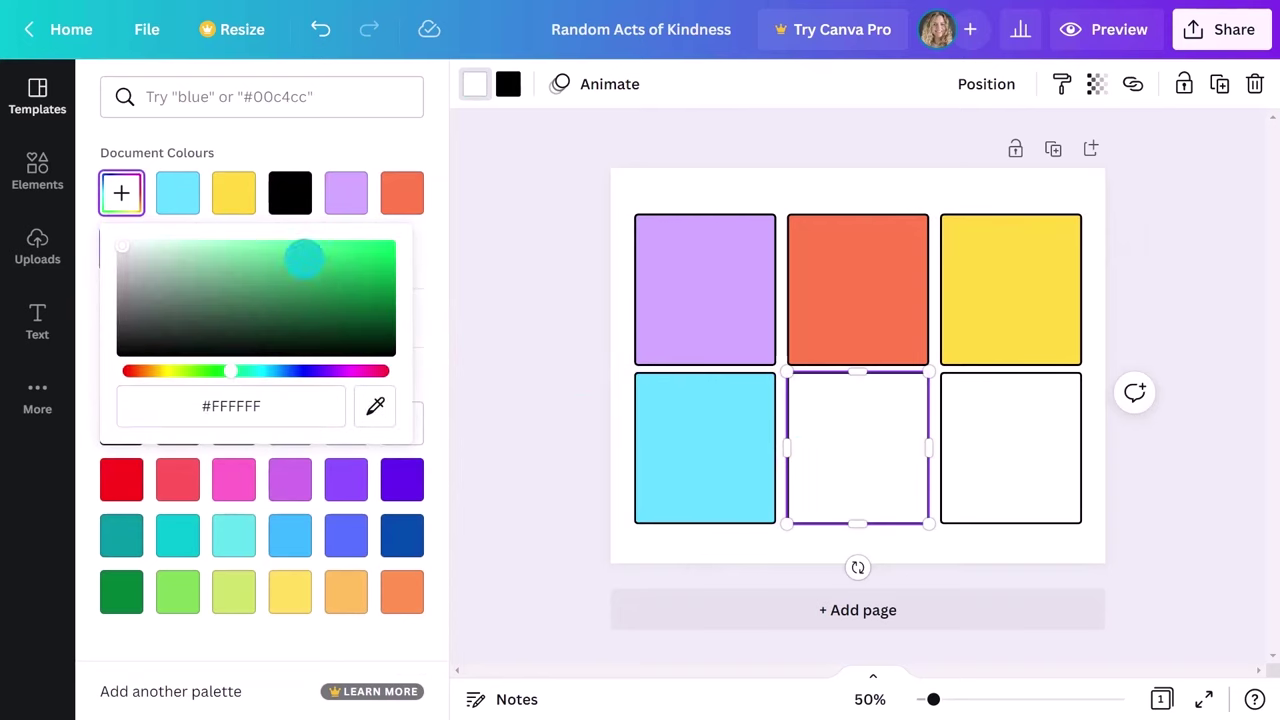
drag(305, 258, 315, 247)
click(974, 463)
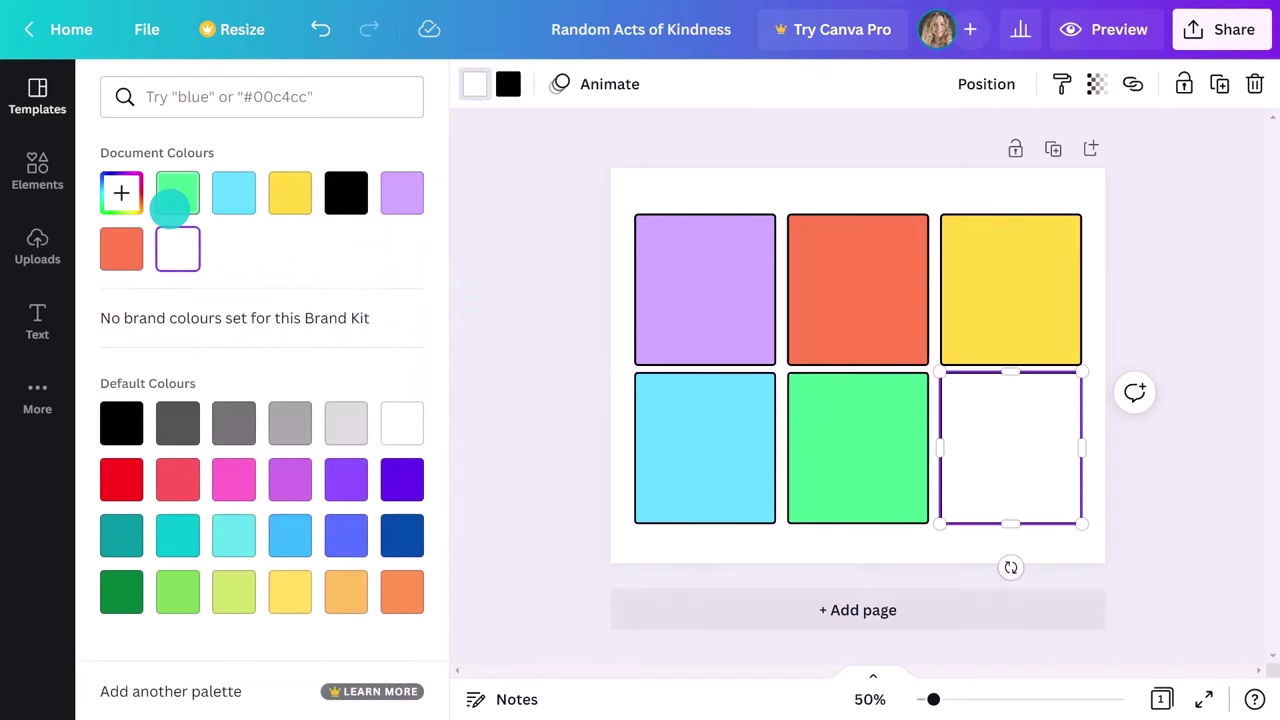
click(121, 193)
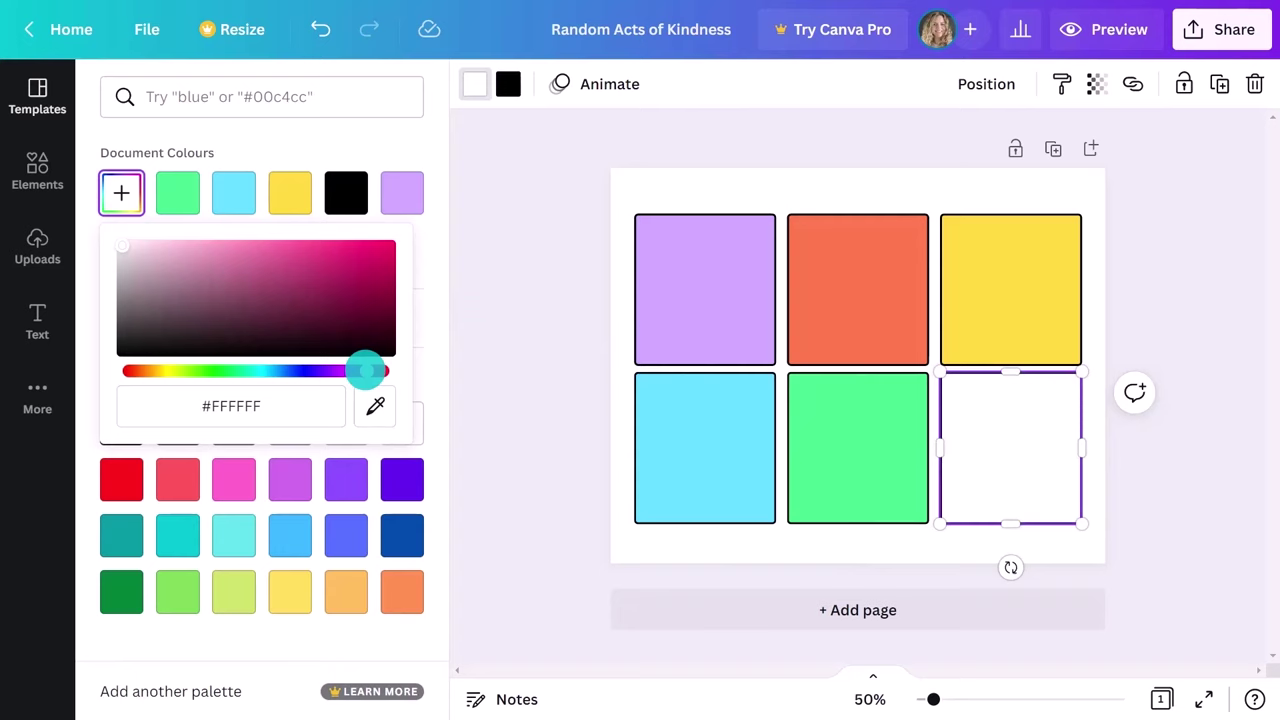
click(187, 245)
click(509, 354)
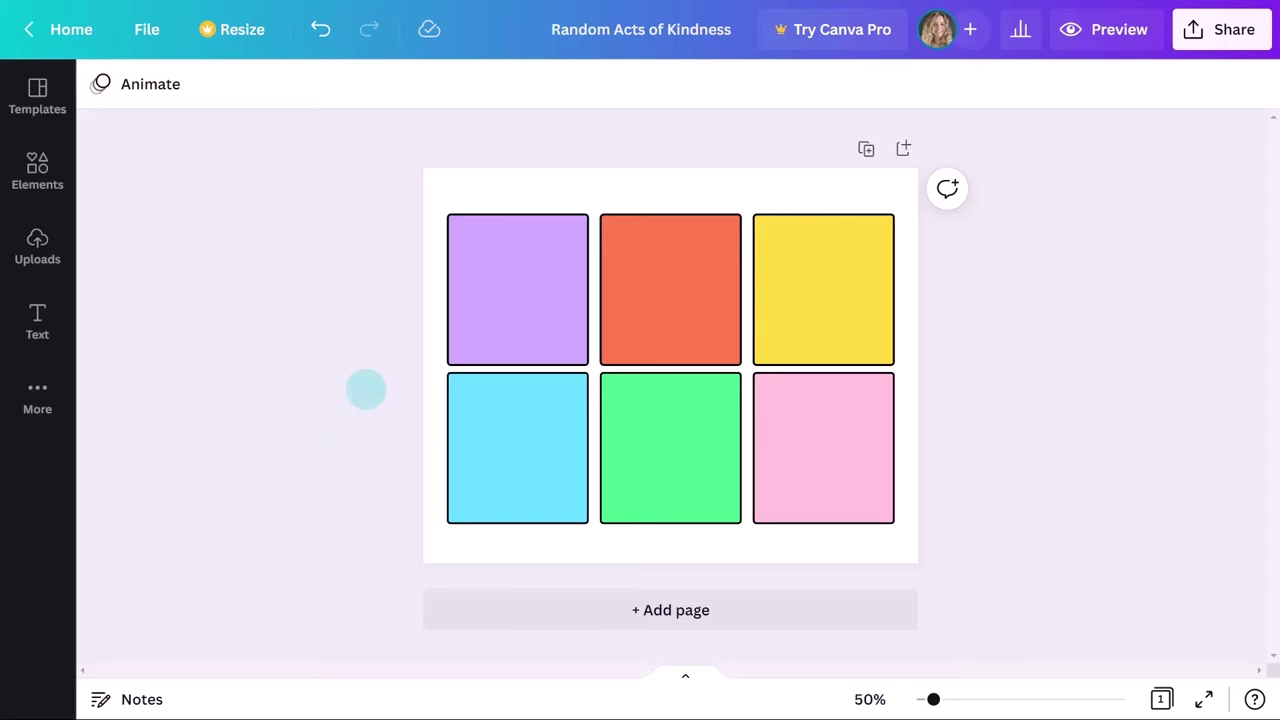
- Search graphics for 'Characters' and place the teal monster in the purple panel
click(40, 175)
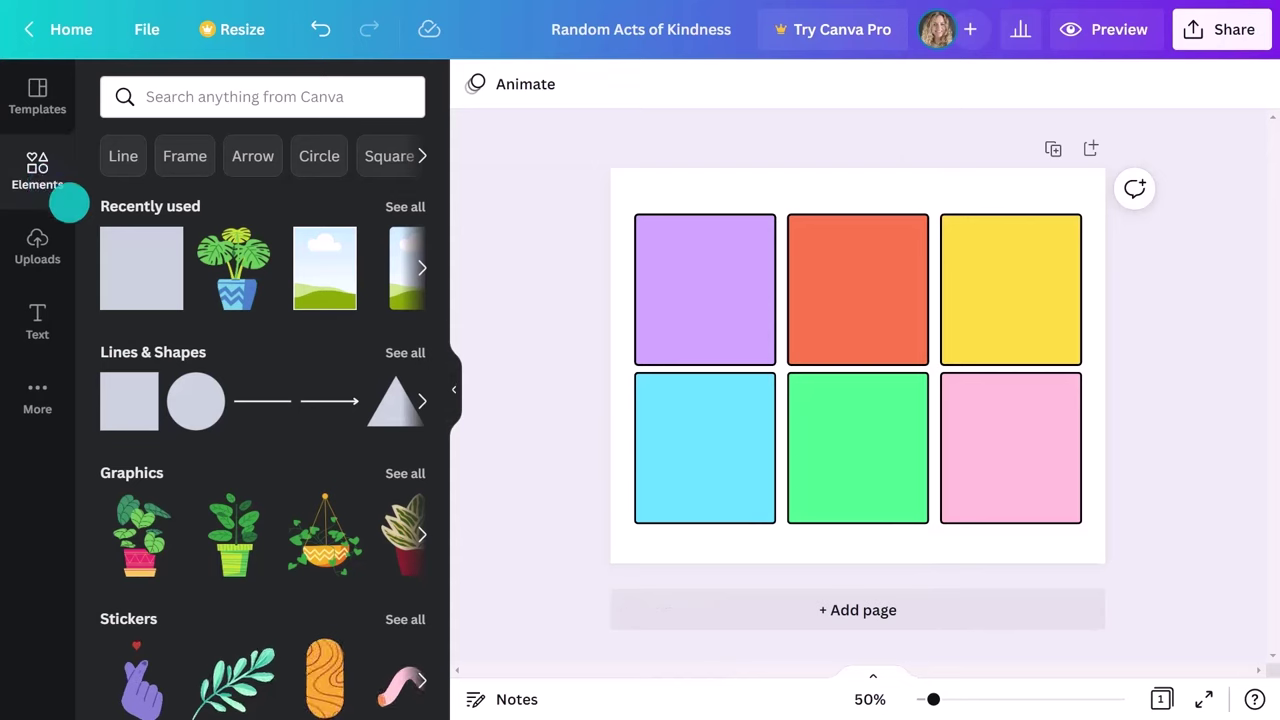
click(399, 473)
click(204, 148)
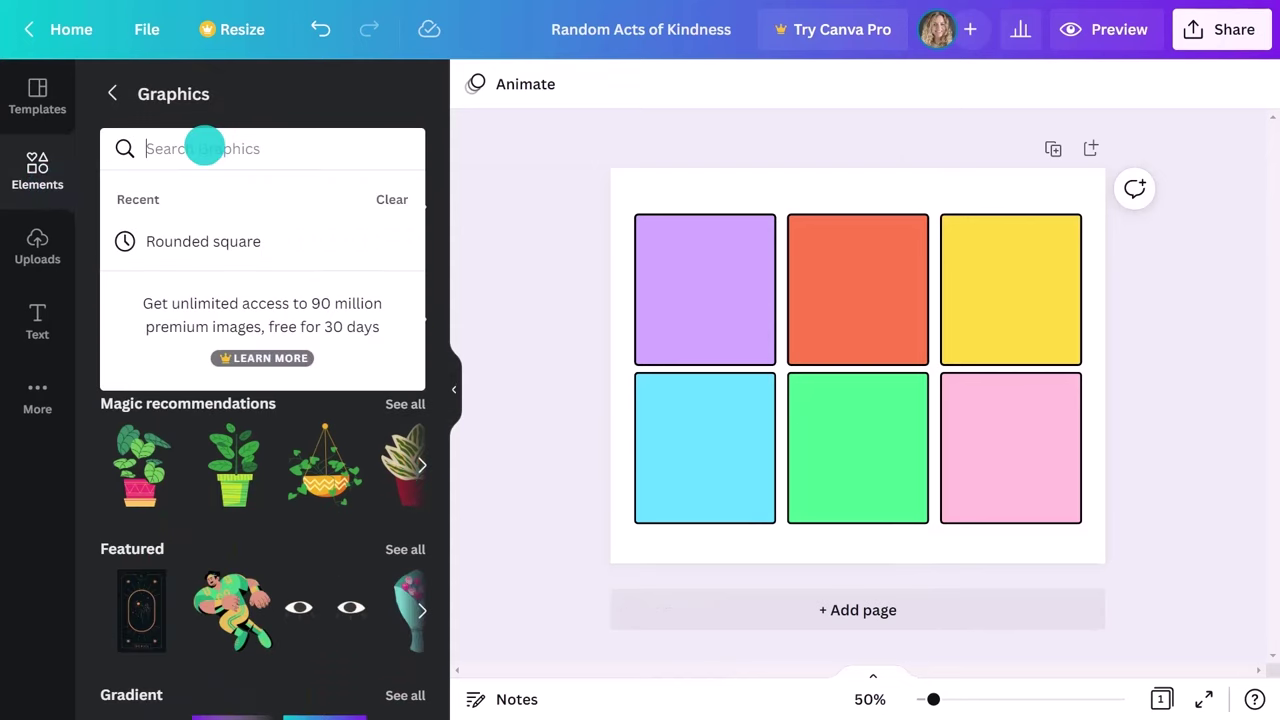
text(Characters)
key(Return)
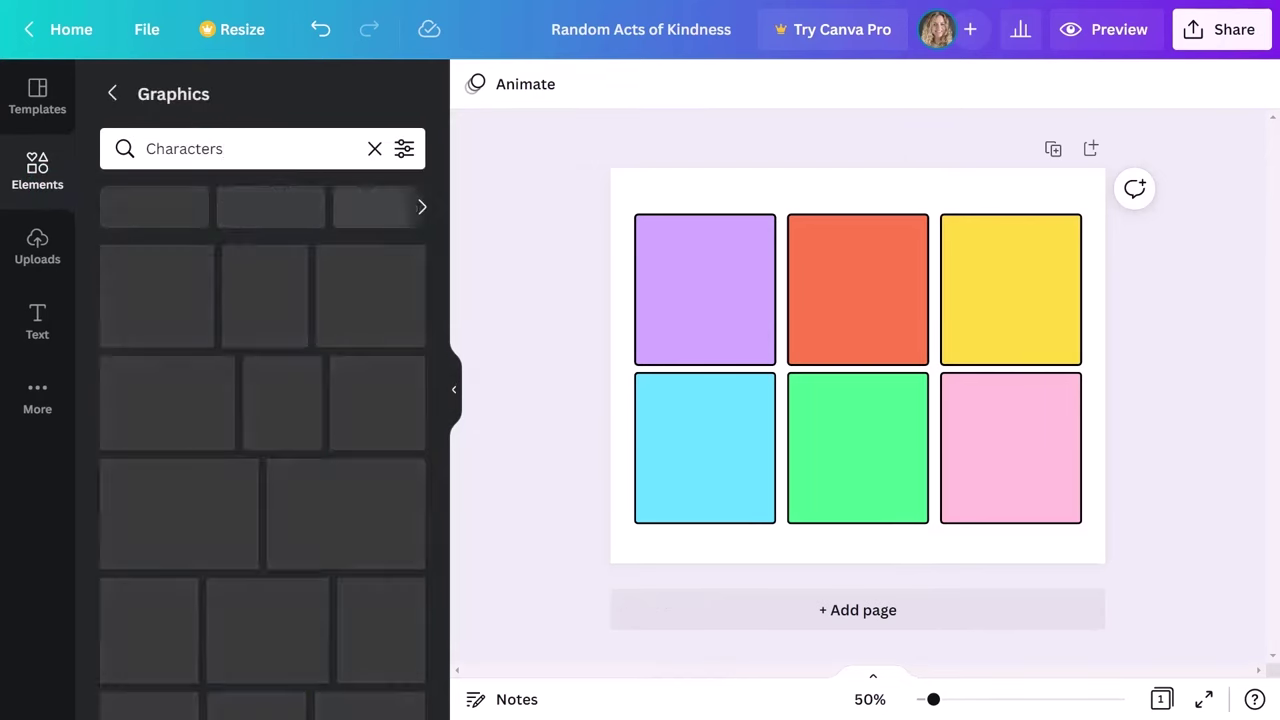
drag(440, 265, 431, 477)
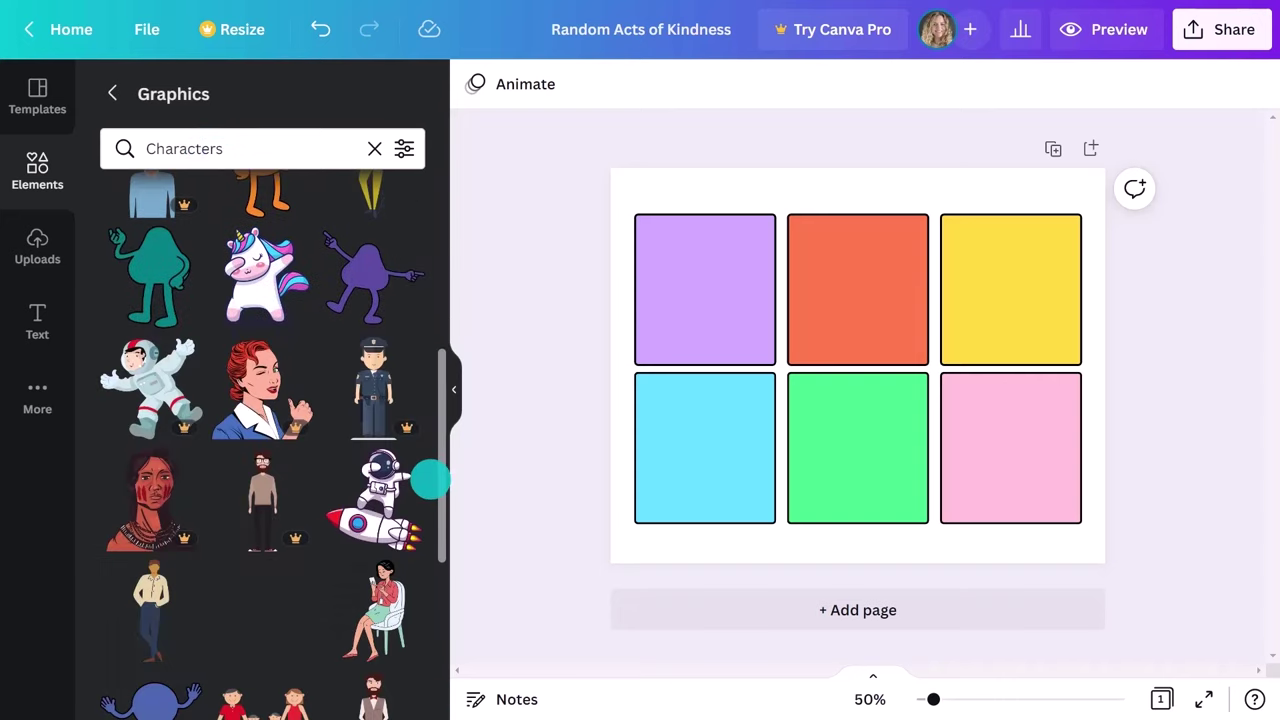
click(140, 270)
drag(854, 345, 698, 300)
click(390, 375)
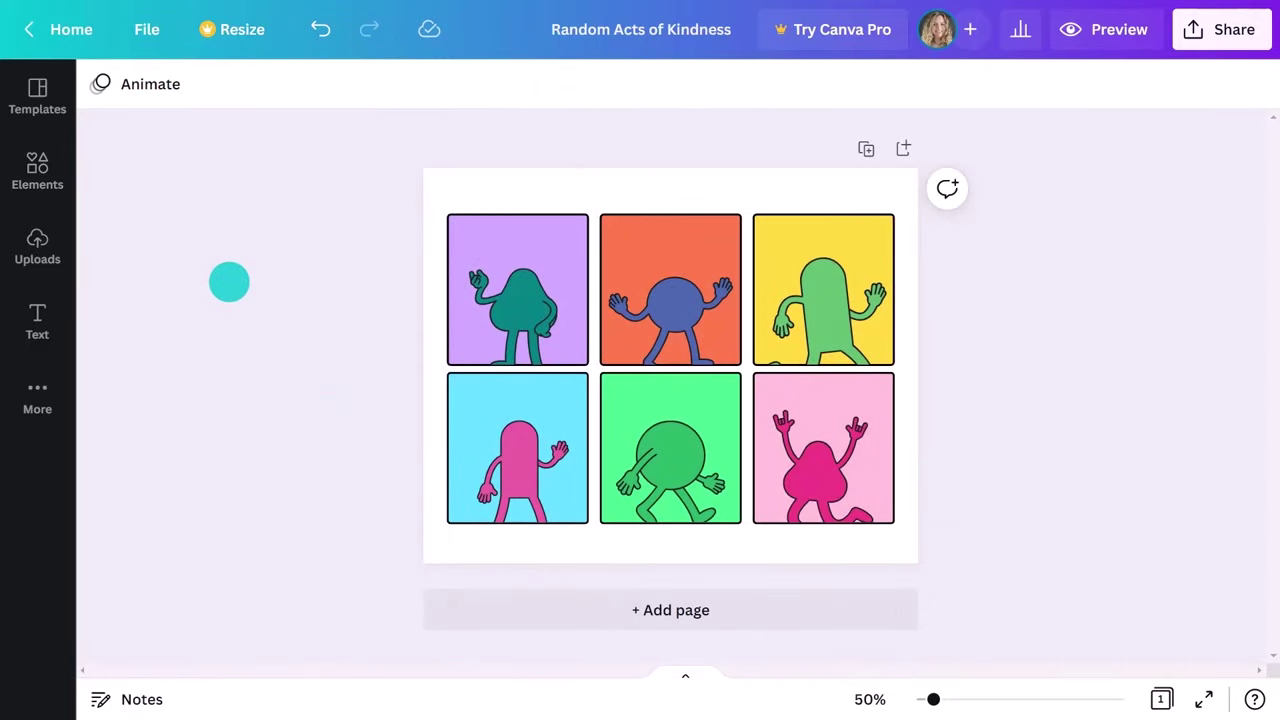
- Add a recommended face graphic onto the yellow-panel character
click(40, 172)
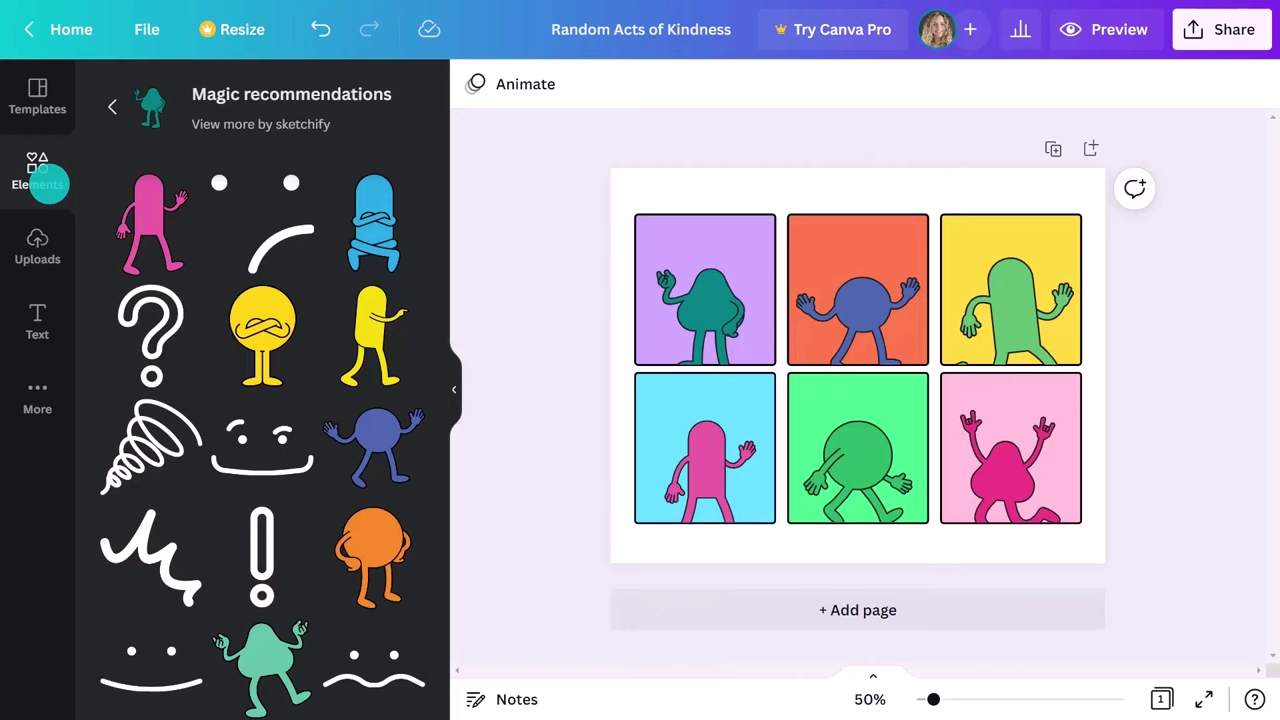
click(237, 460)
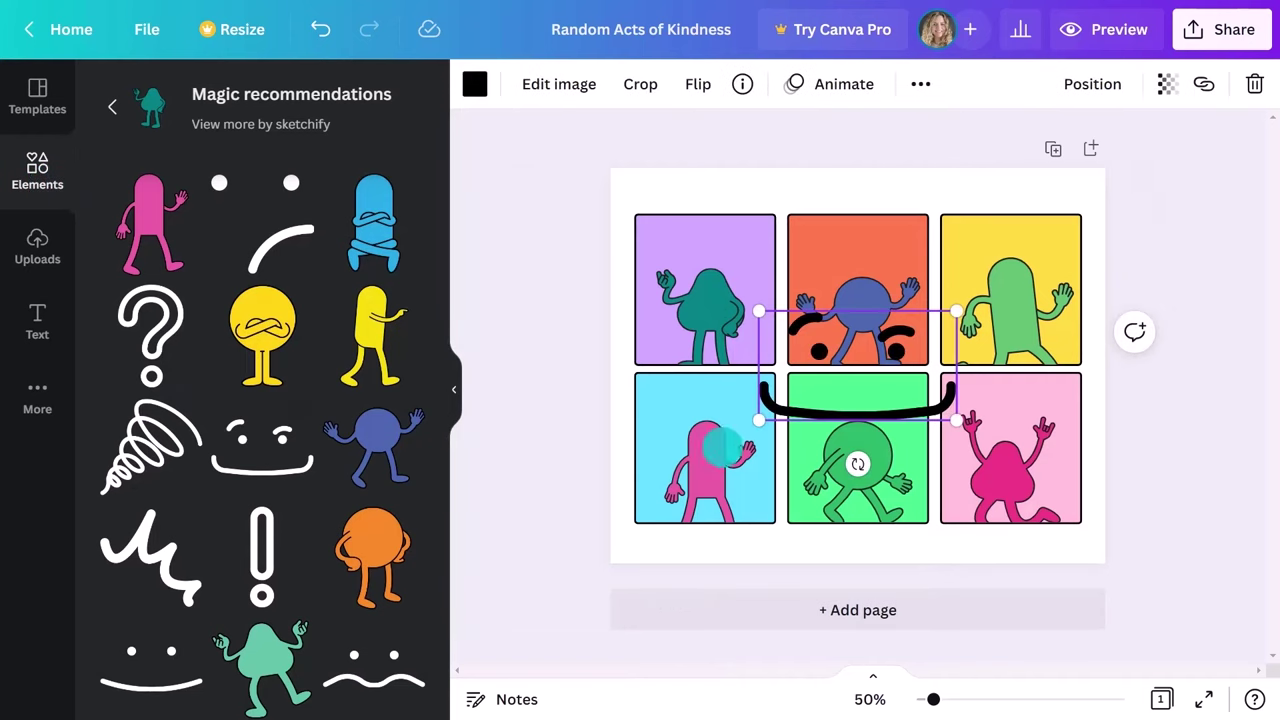
drag(786, 410, 1012, 286)
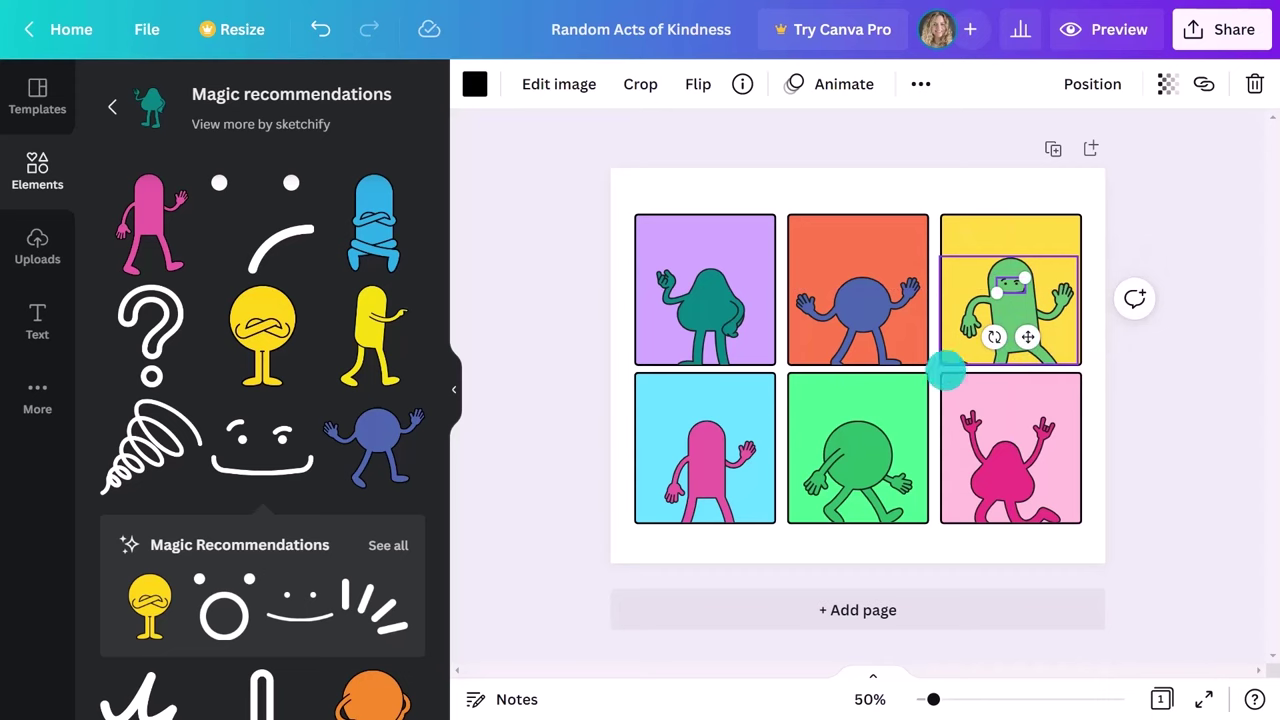
click(531, 435)
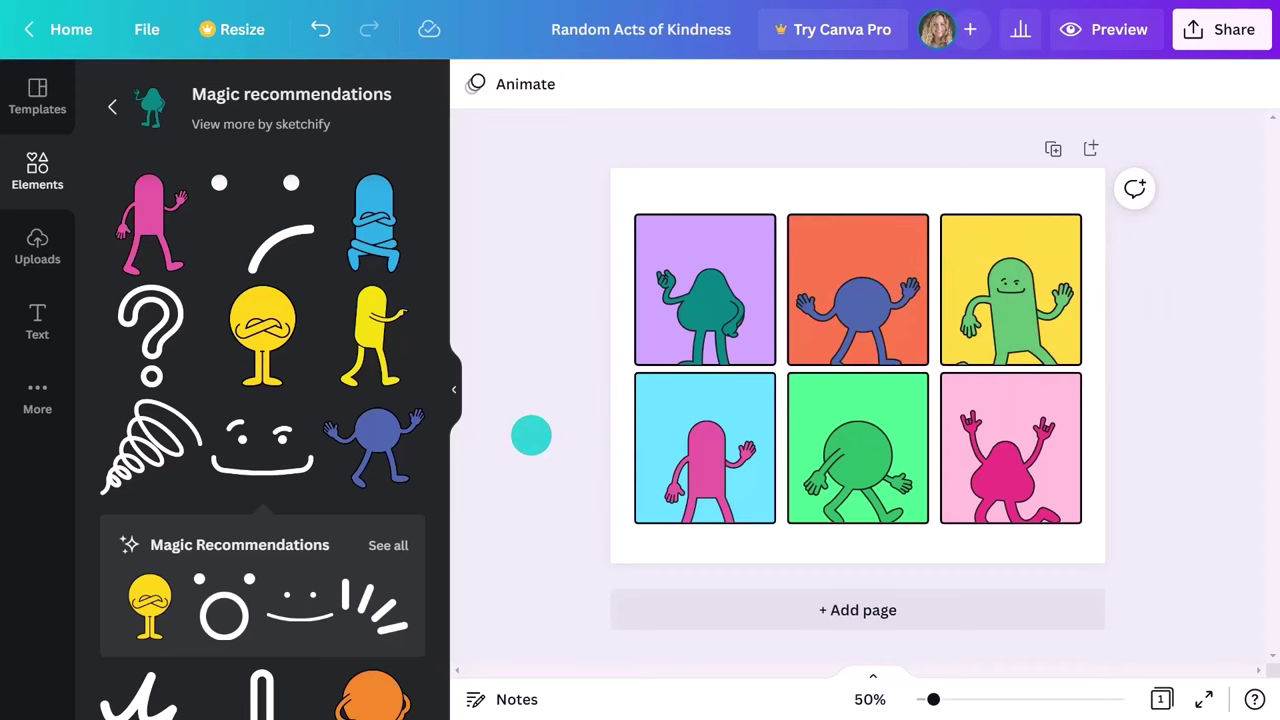
click(453, 389)
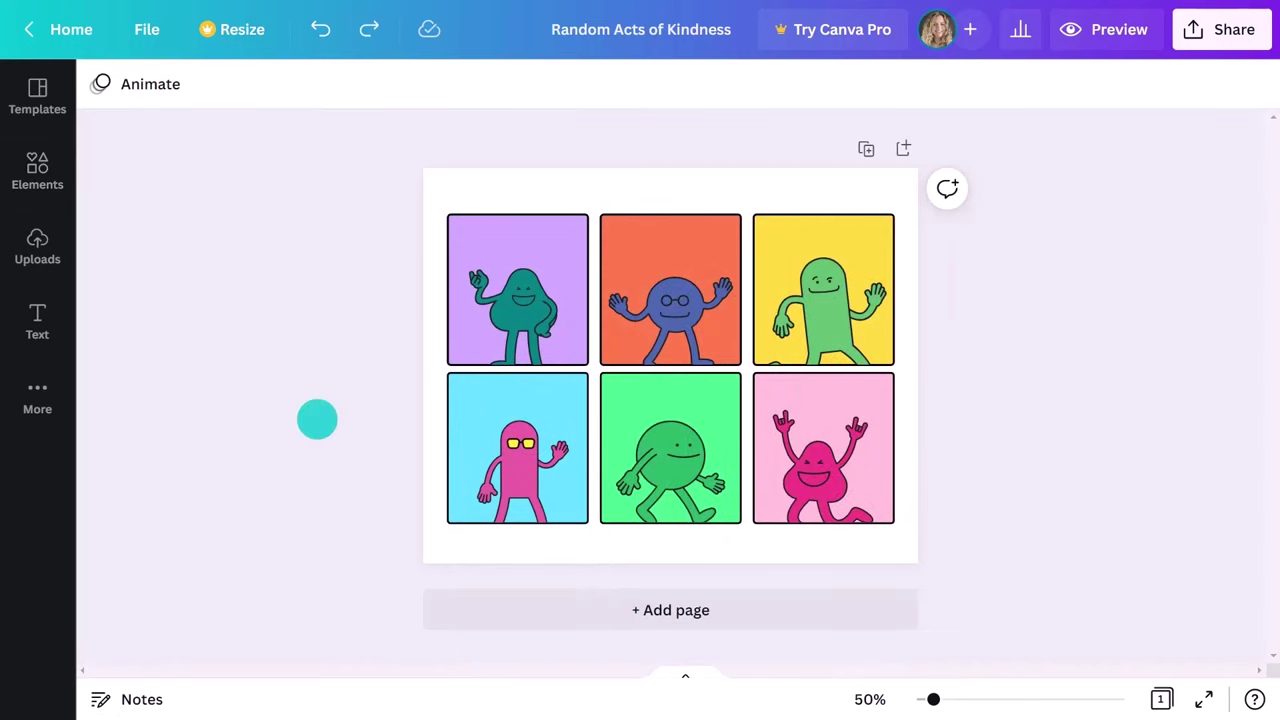
- Recolour the top-middle character pink and the top-right character light blue
click(490, 312)
click(148, 88)
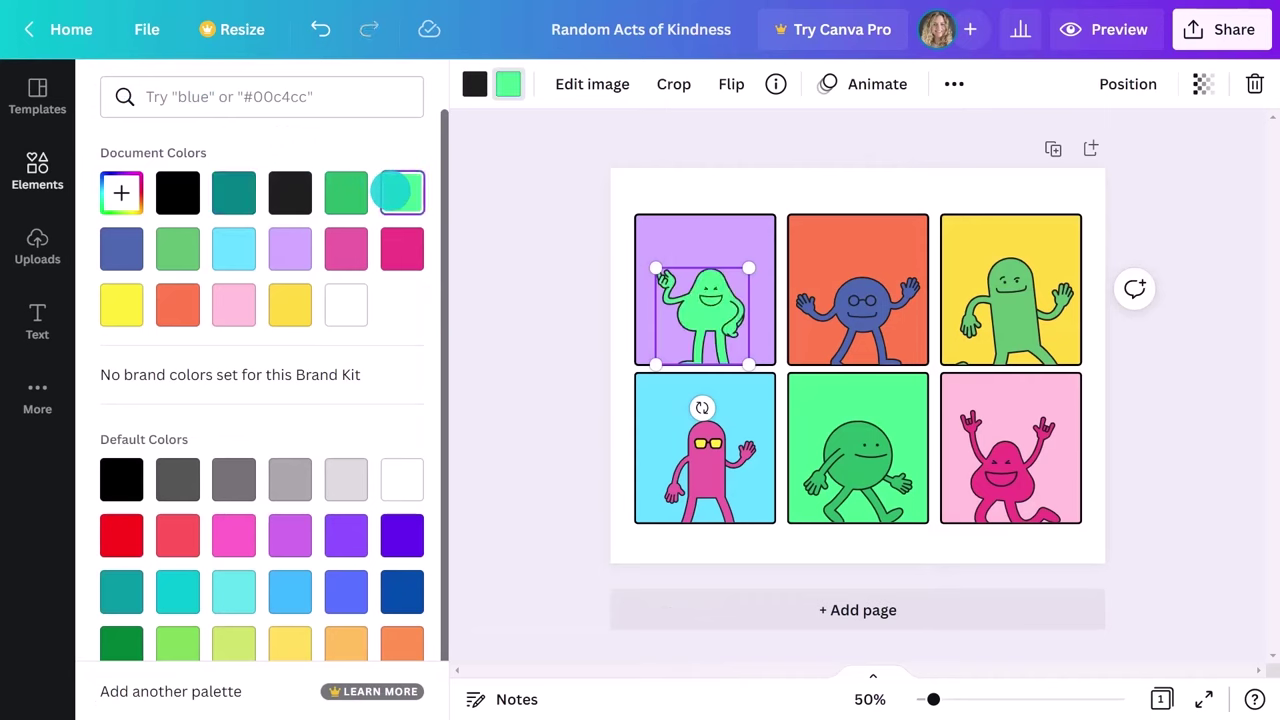
click(858, 315)
click(235, 307)
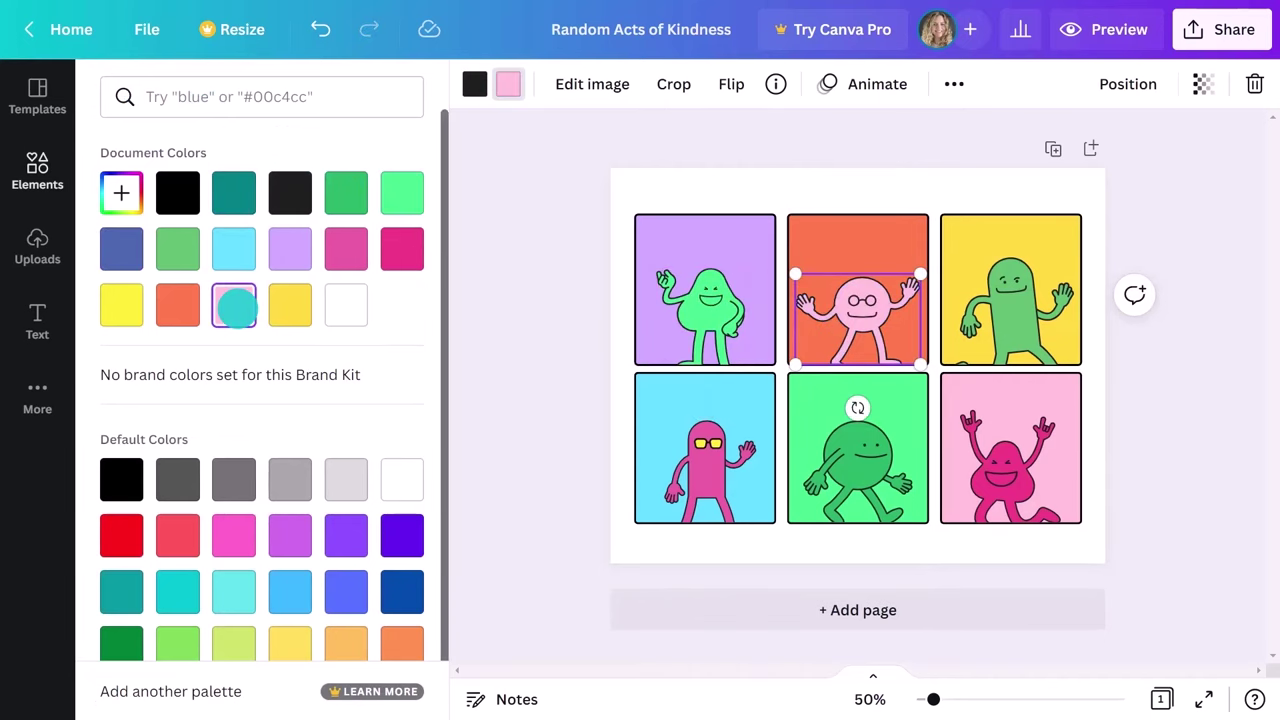
click(1000, 312)
click(235, 245)
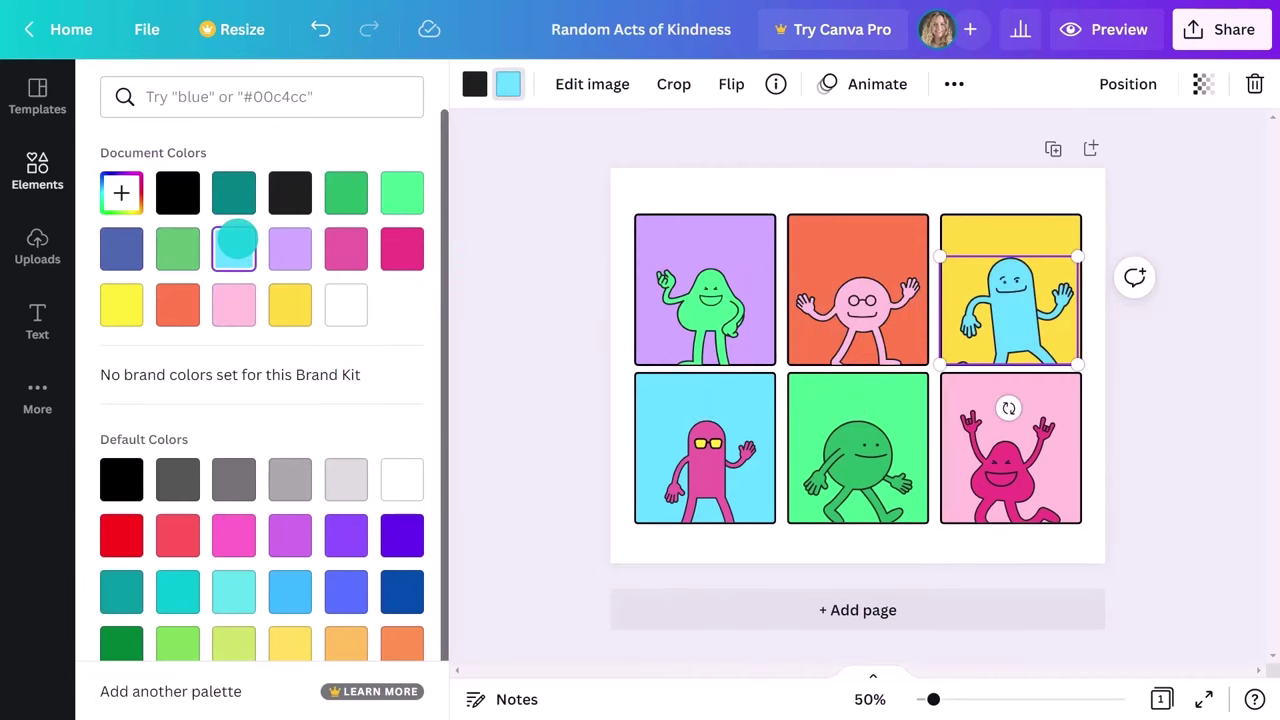
- Recolour the bottom-row characters yellow, lavender and orange
click(703, 490)
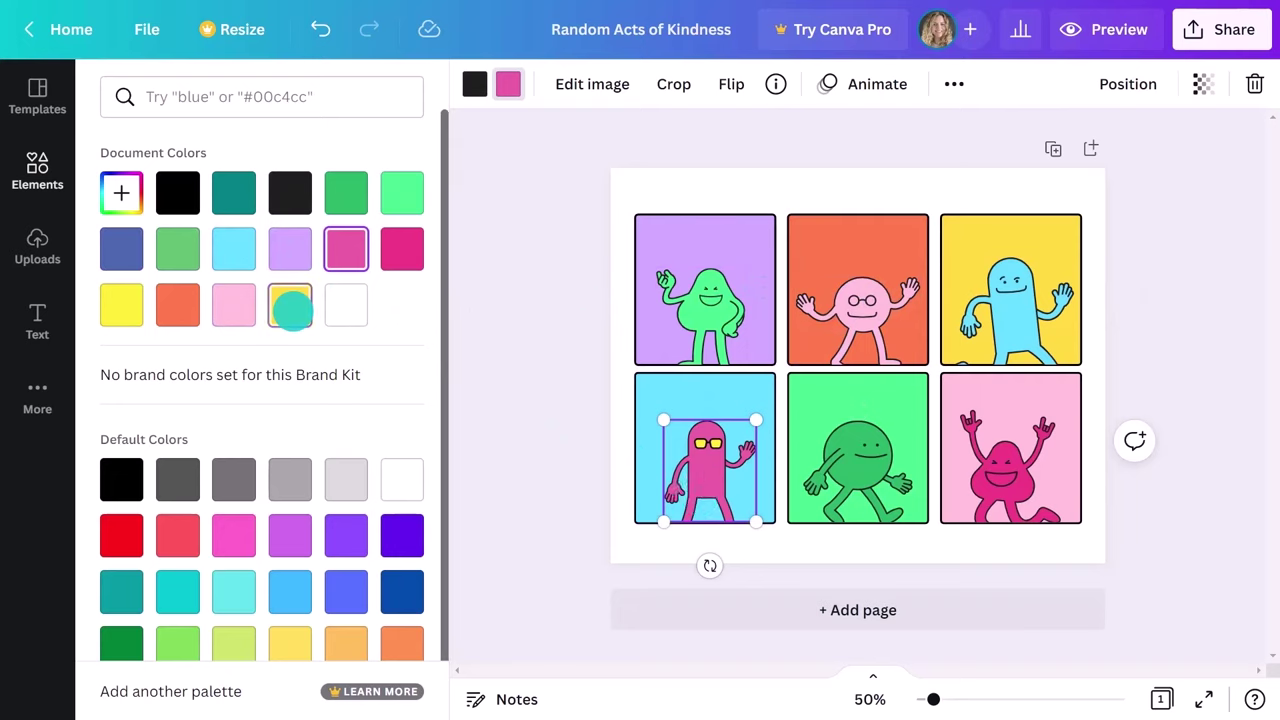
click(290, 305)
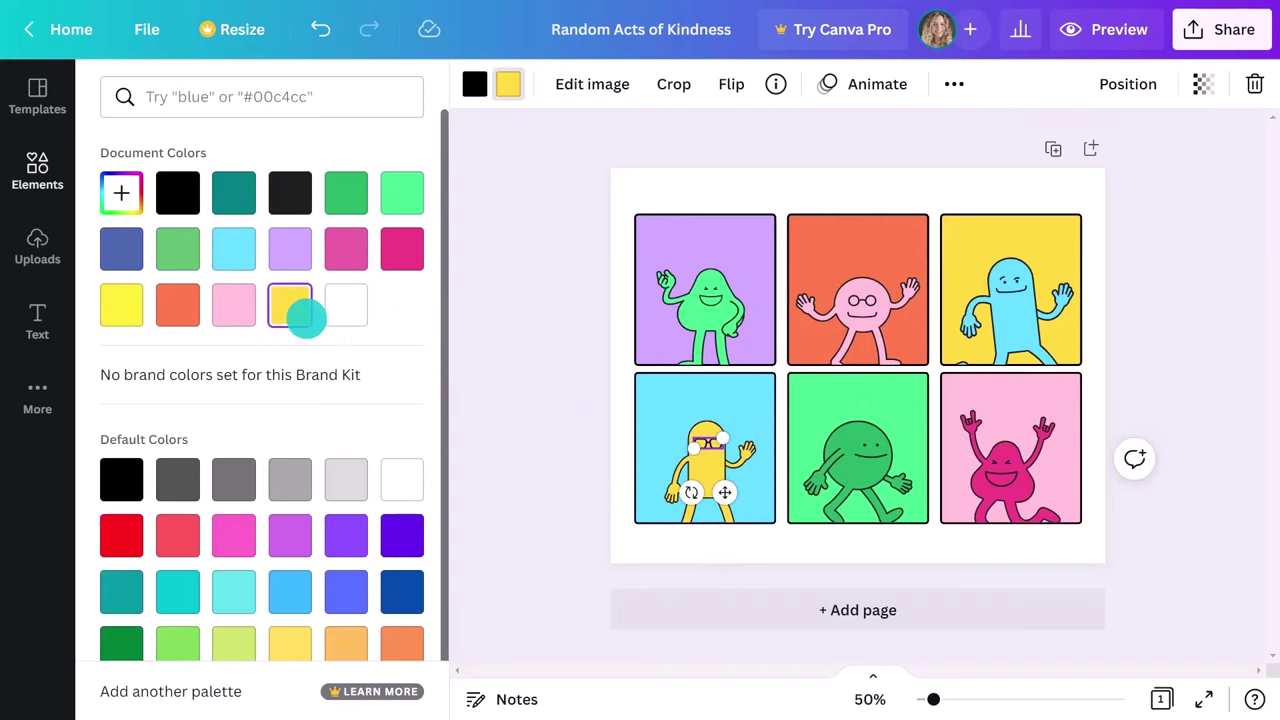
click(848, 462)
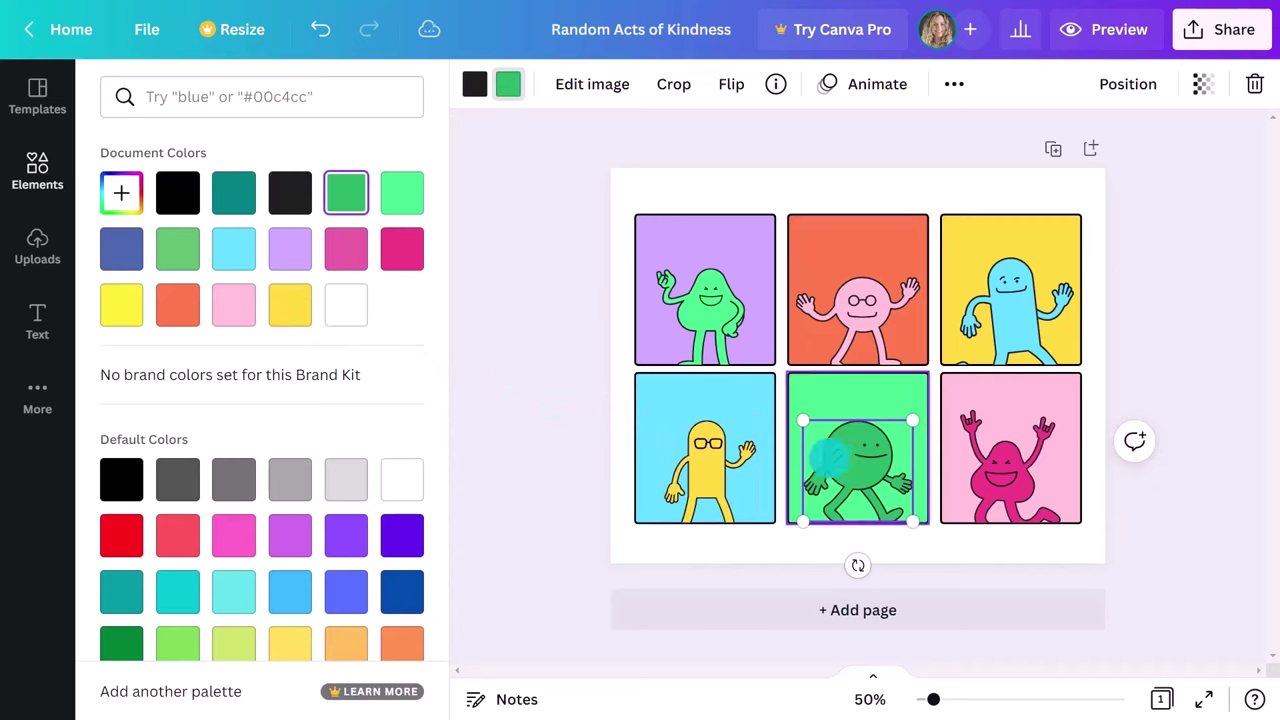
click(289, 246)
click(994, 445)
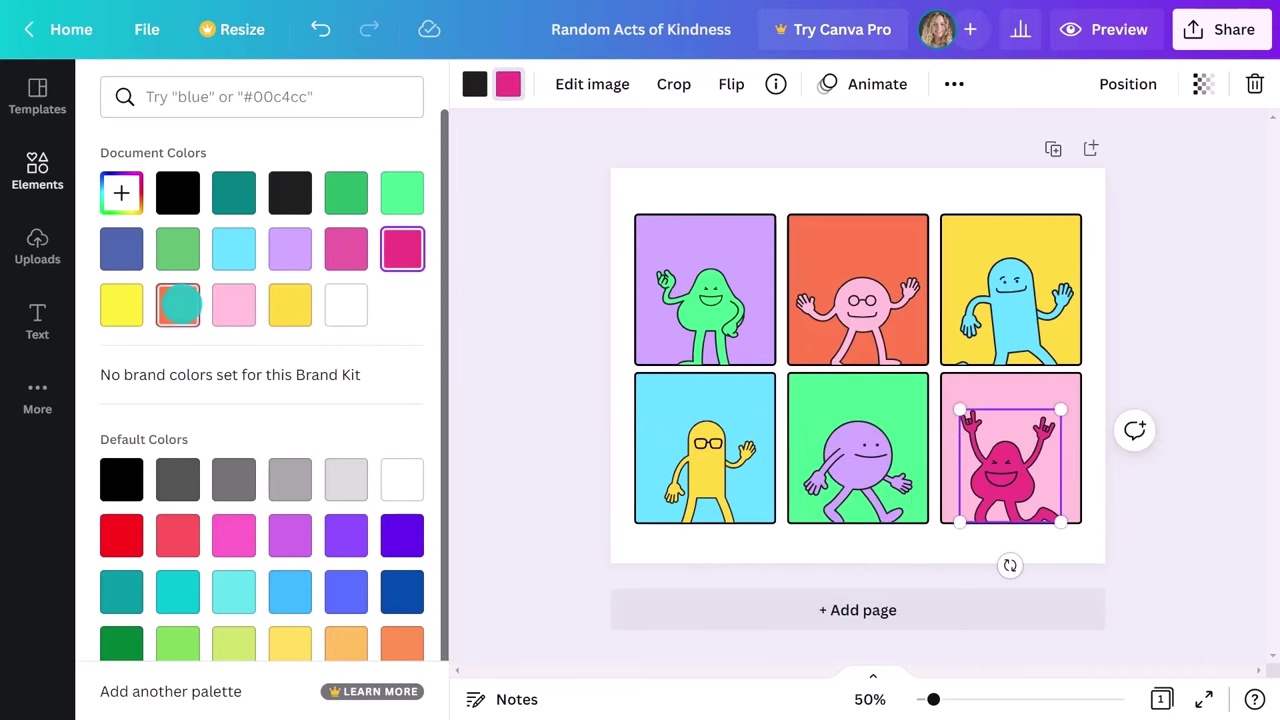
click(177, 305)
click(558, 456)
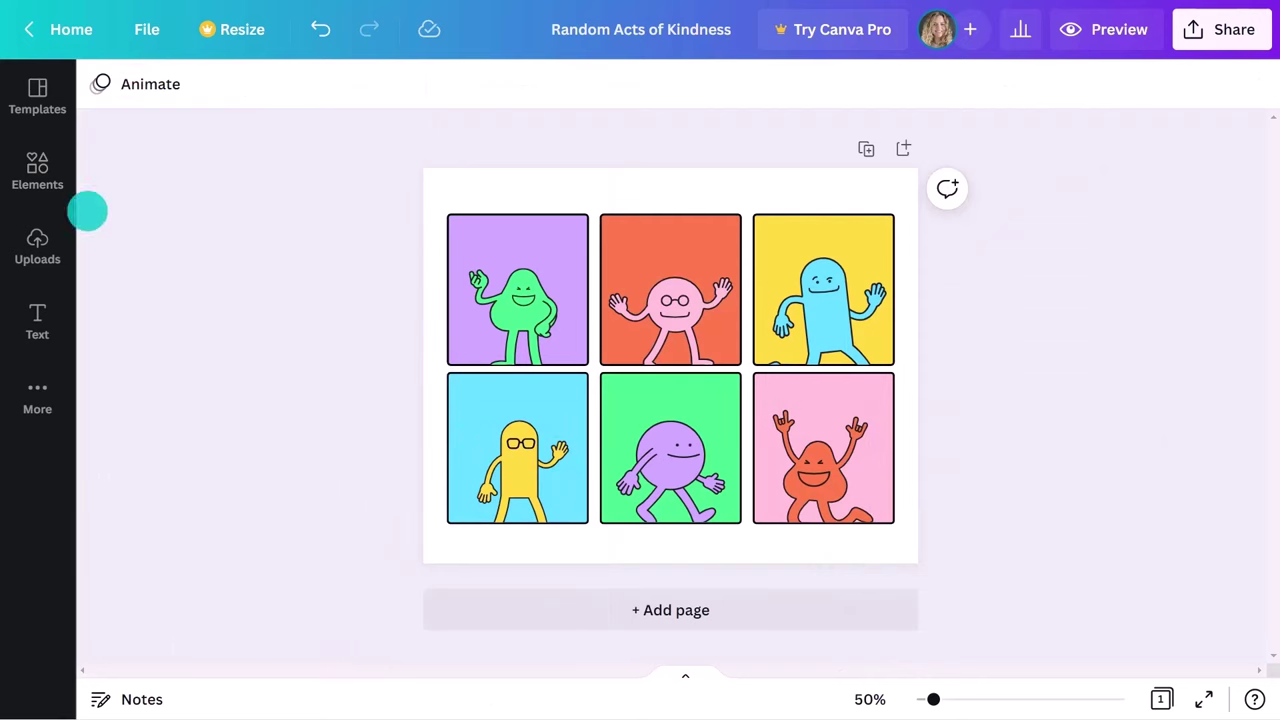
- Add a balloon from a 'blue helium balloon illustration' search onto a character
click(37, 165)
click(206, 97)
text(blue helium)
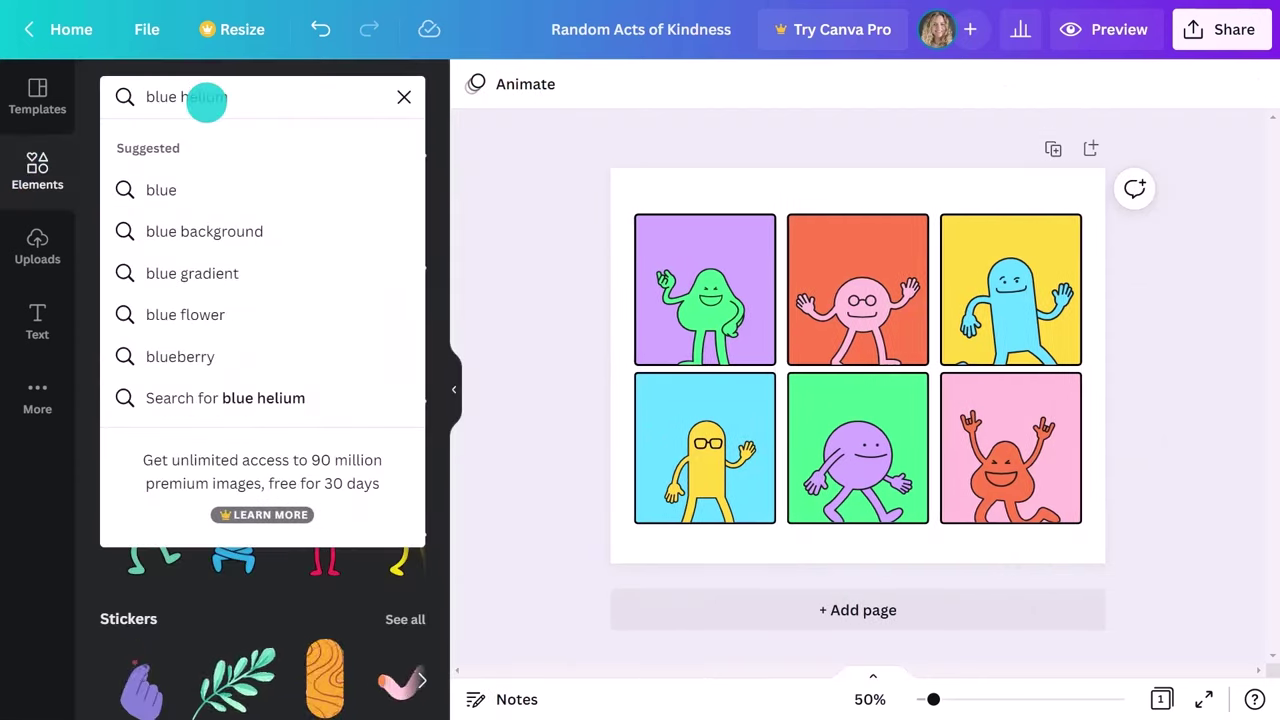
text( balloon illustration)
key(Return)
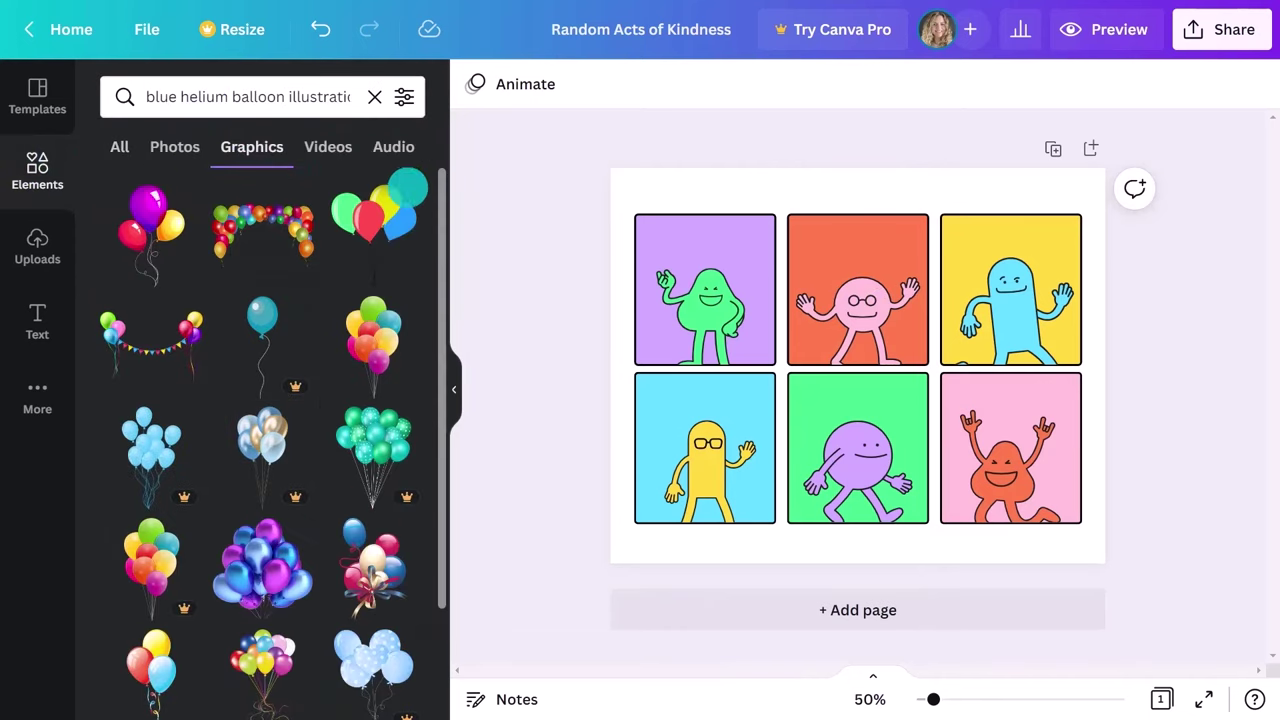
drag(441, 274, 429, 509)
drag(262, 515, 750, 366)
click(508, 84)
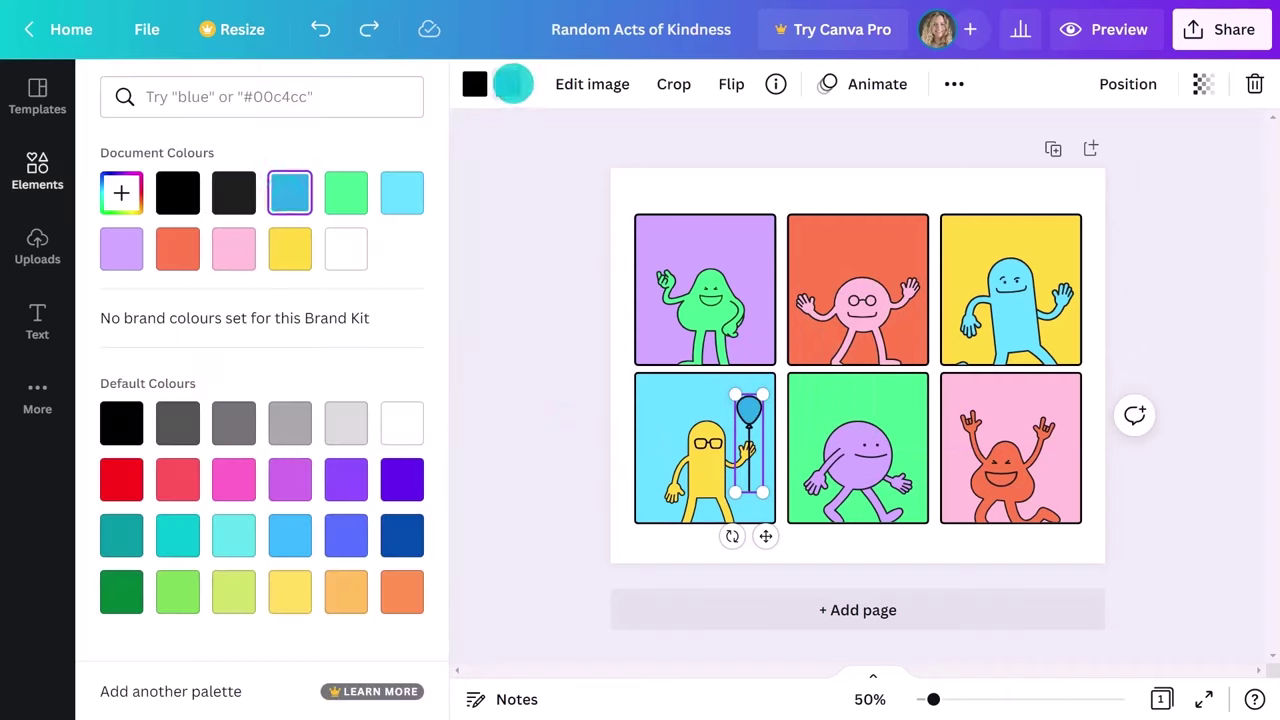
- Add an outlined red heart to the orange panel, shrink it and recolour it pink
click(278, 96)
text(Si)
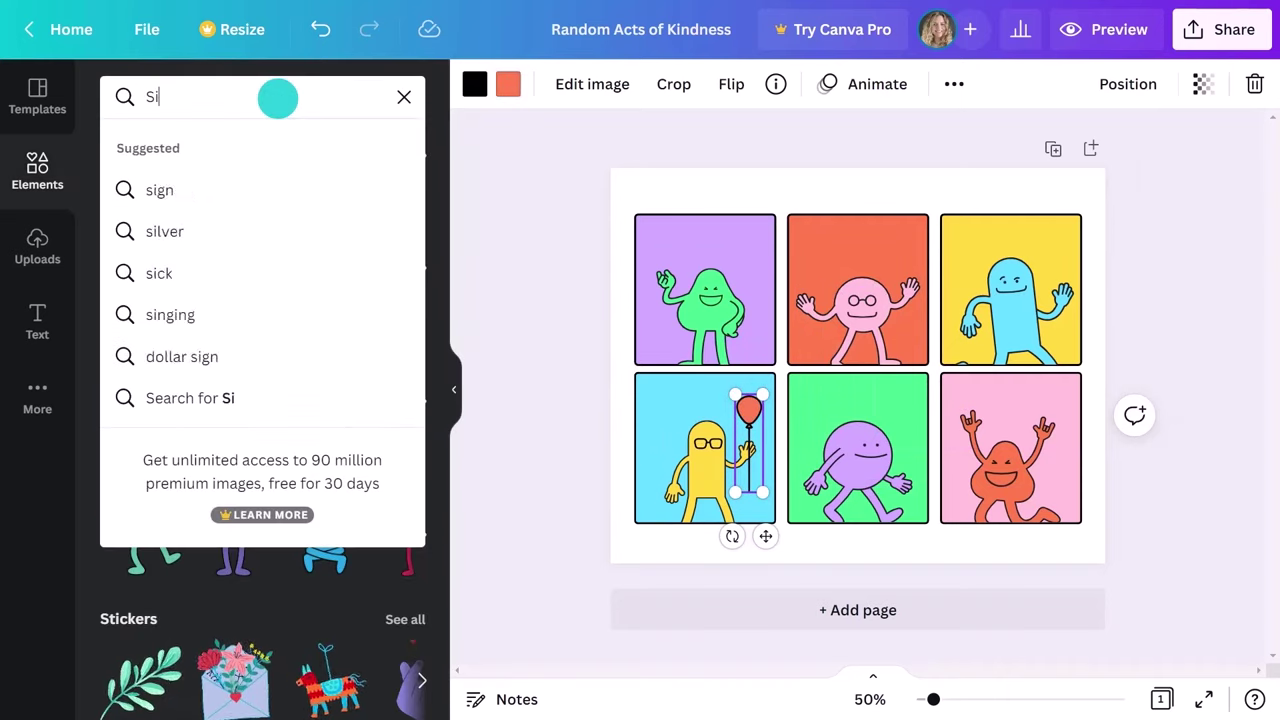
text(mple red heart illustration)
key(Return)
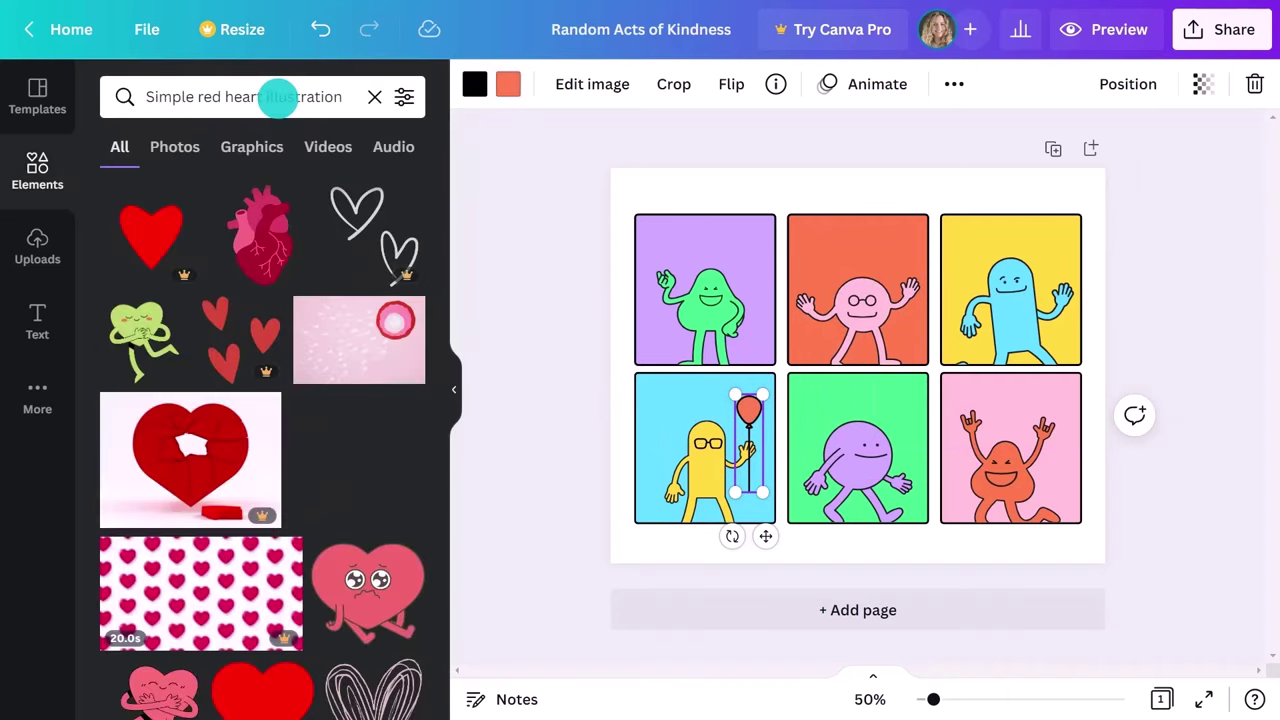
drag(417, 191, 462, 561)
click(150, 478)
drag(950, 284, 840, 264)
click(509, 85)
click(231, 249)
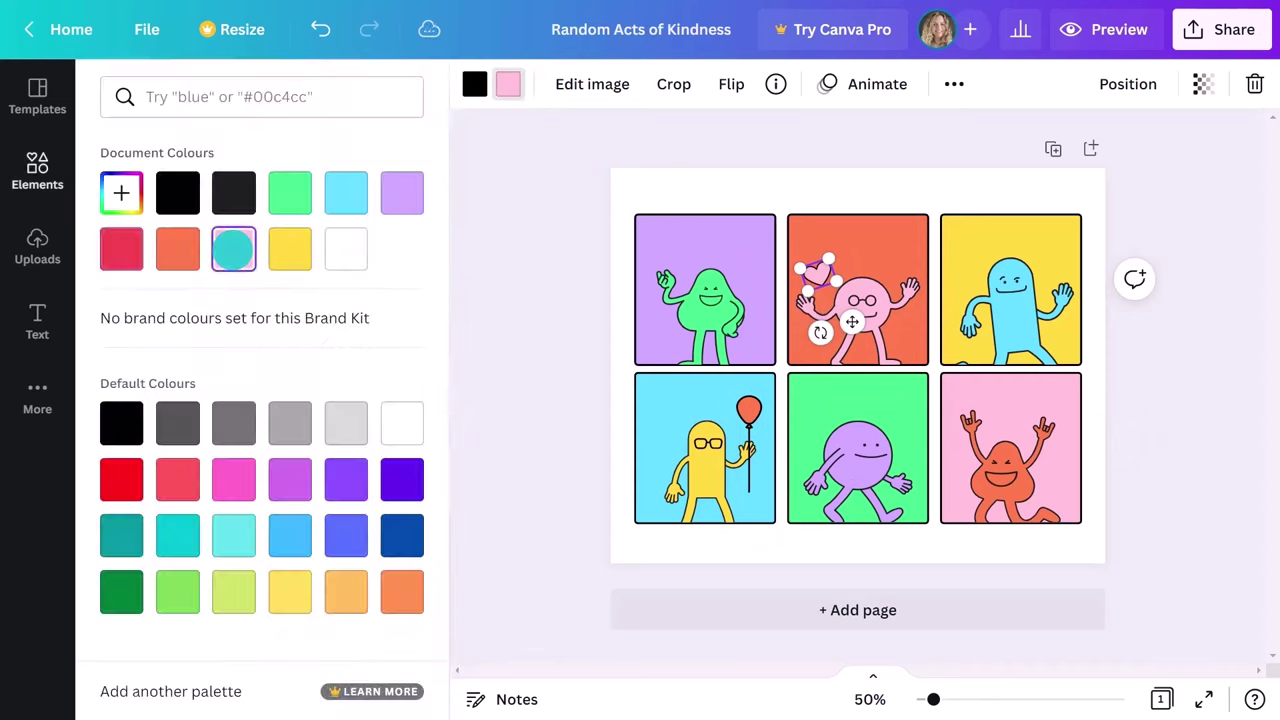
click(562, 301)
click(374, 96)
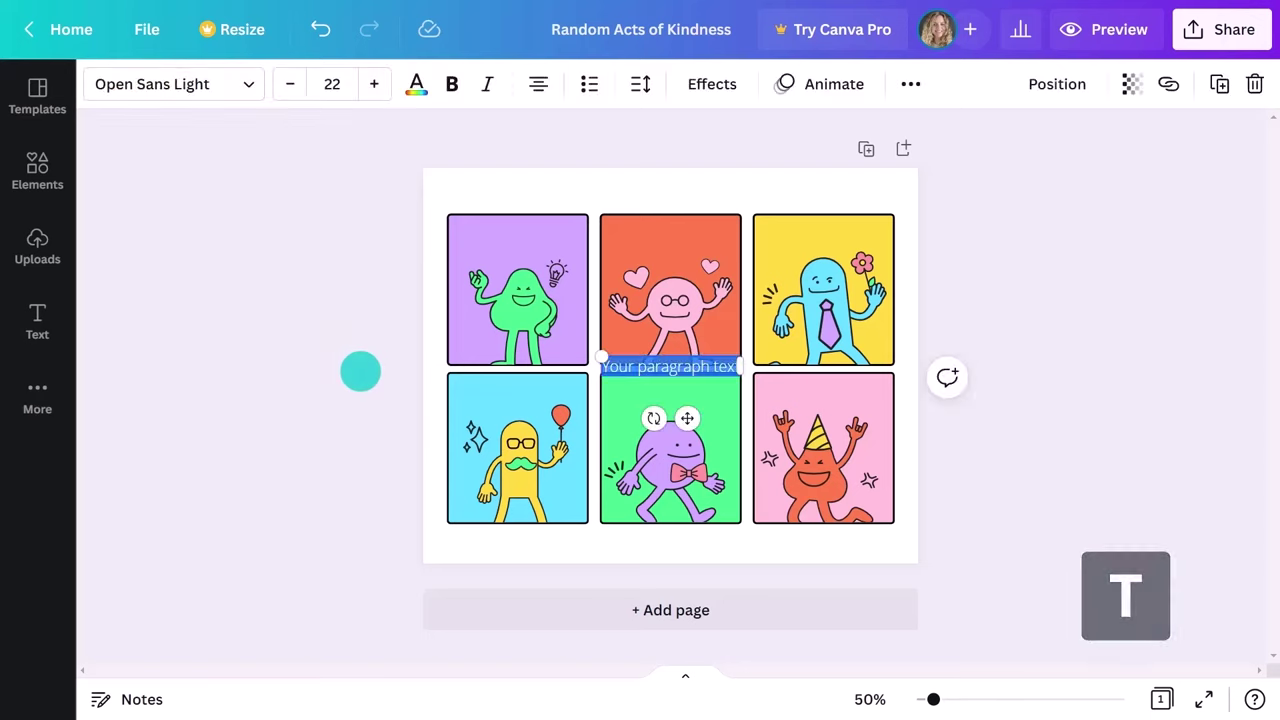
- Place the caption atop the purple panel in Jua font, size 13, wrapped to three lines
drag(634, 365, 487, 238)
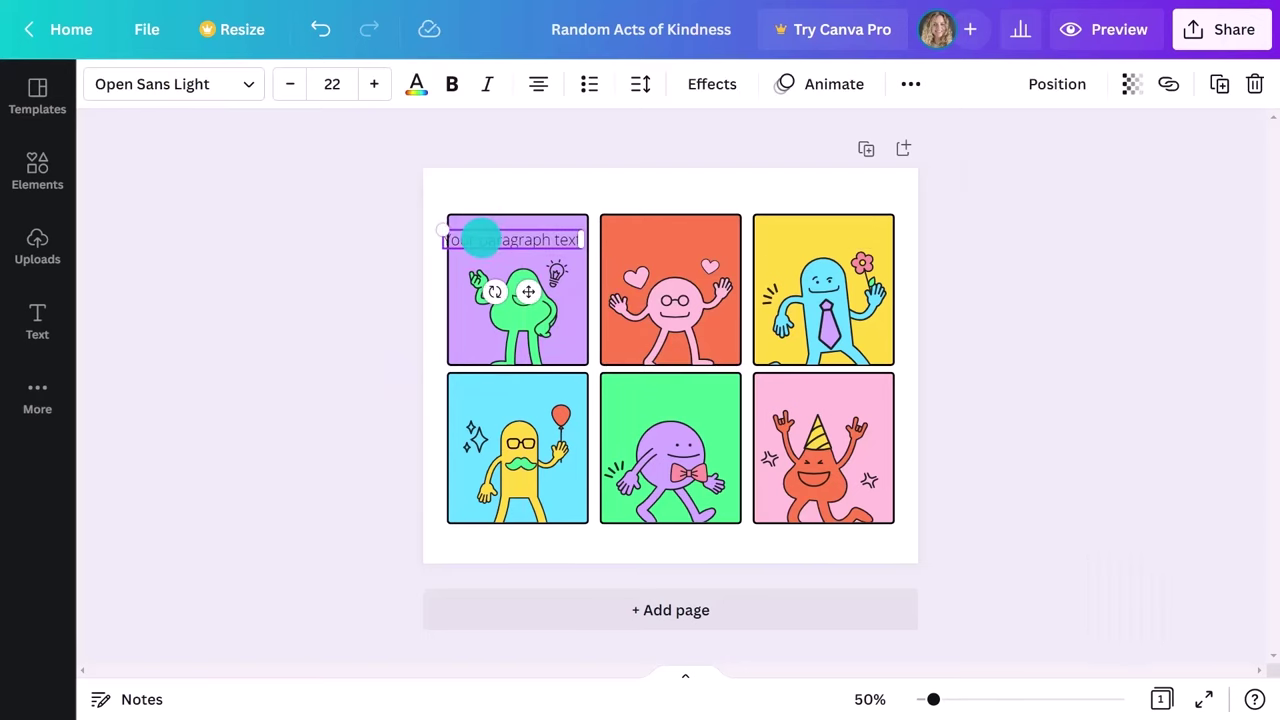
click(241, 97)
text(Comic)
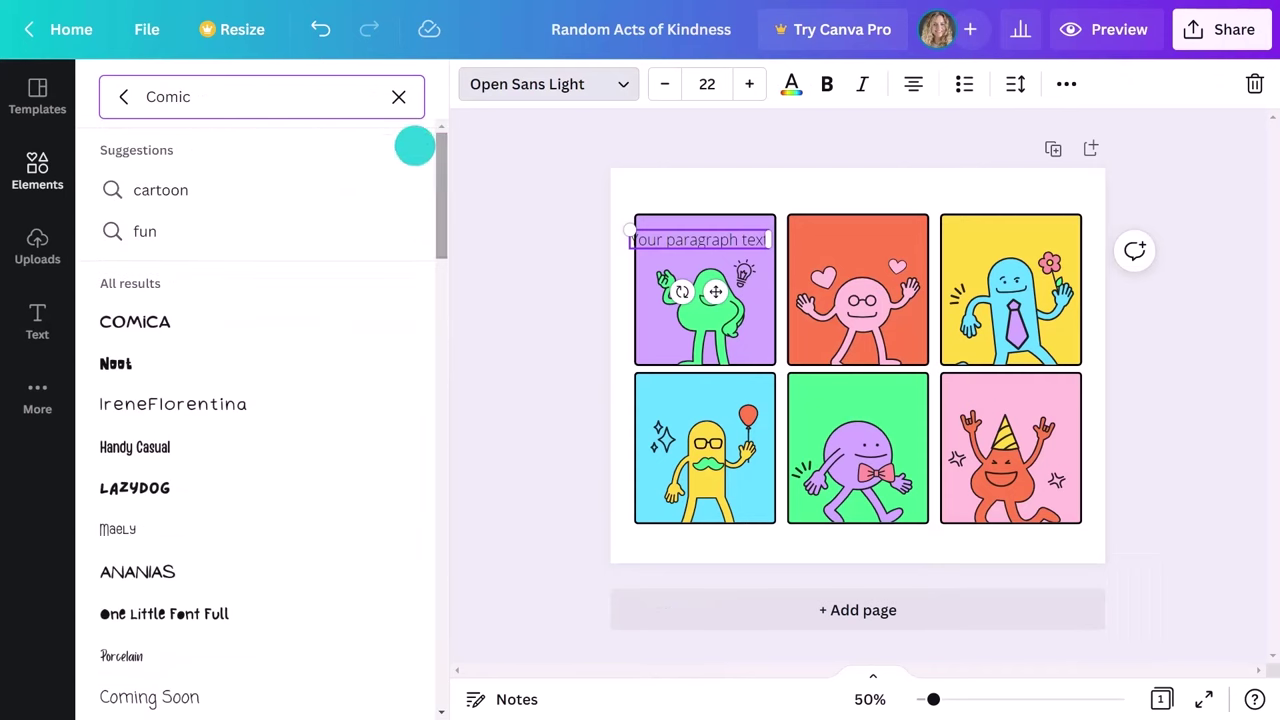
scroll(414, 146, down, 20)
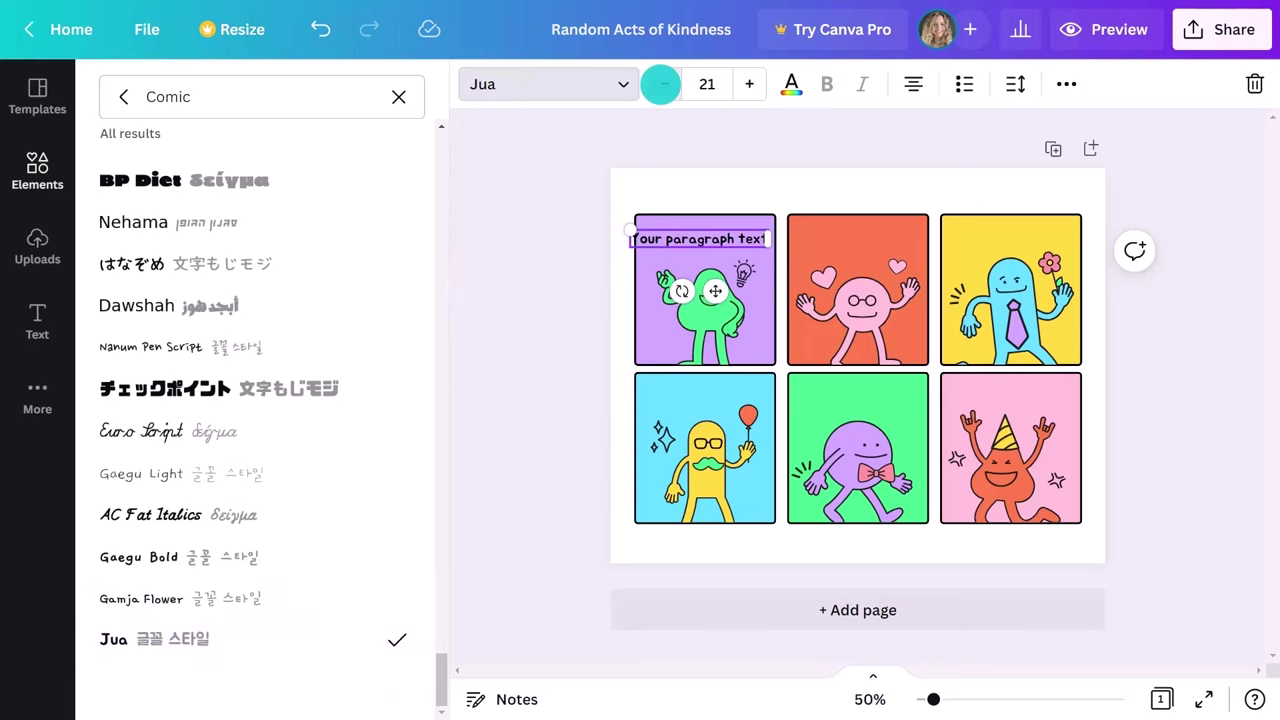
click(660, 84)
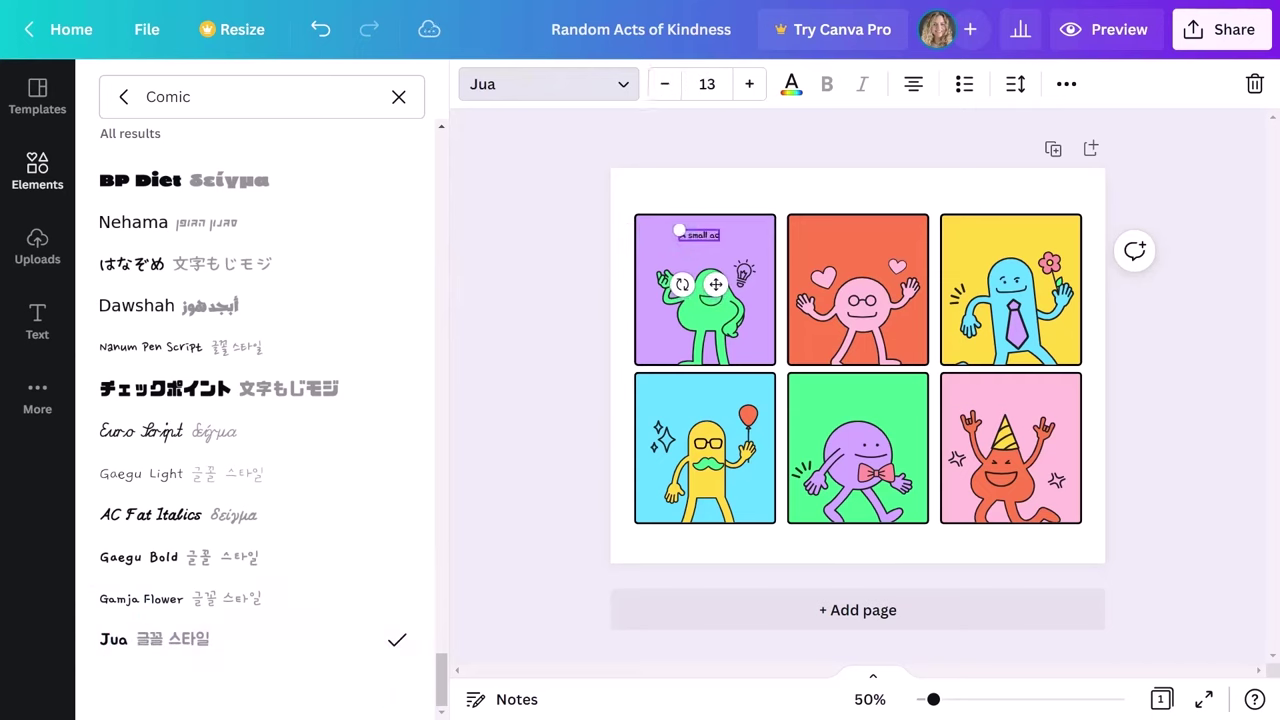
drag(790, 241, 700, 241)
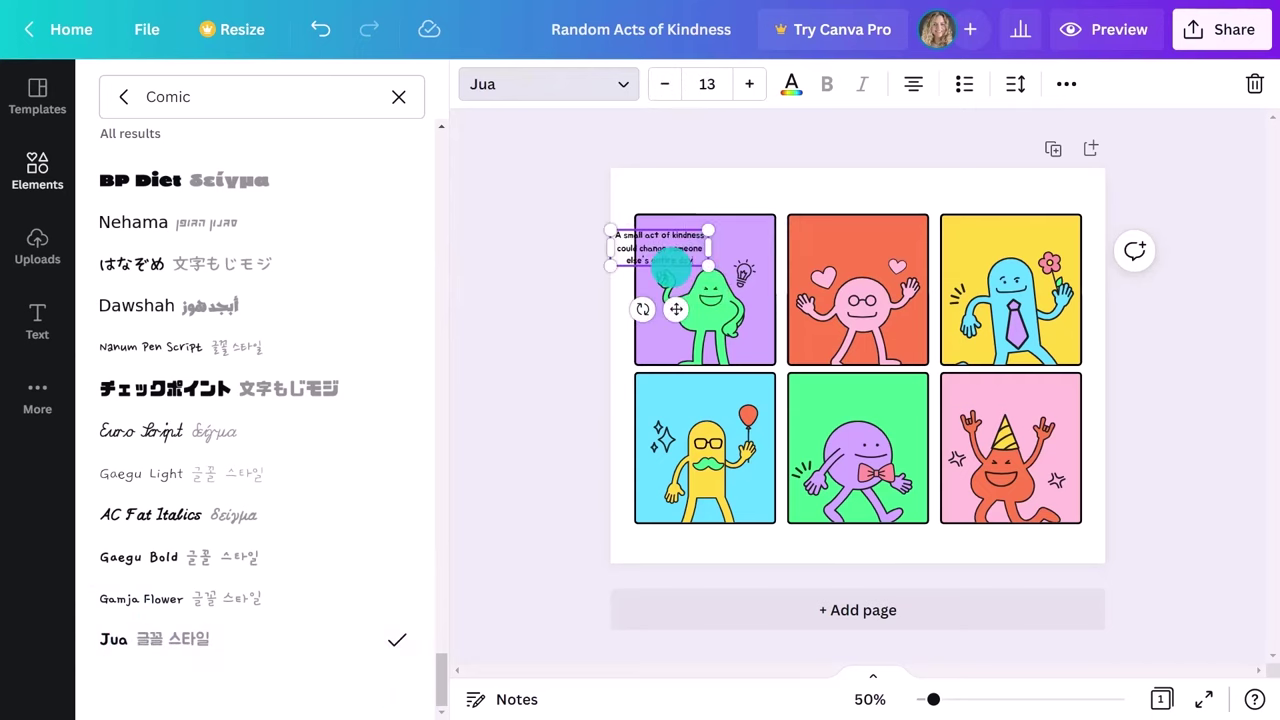
drag(677, 300, 720, 297)
- Search Elements for 'Speech bubble' and browse the results
click(373, 299)
click(37, 172)
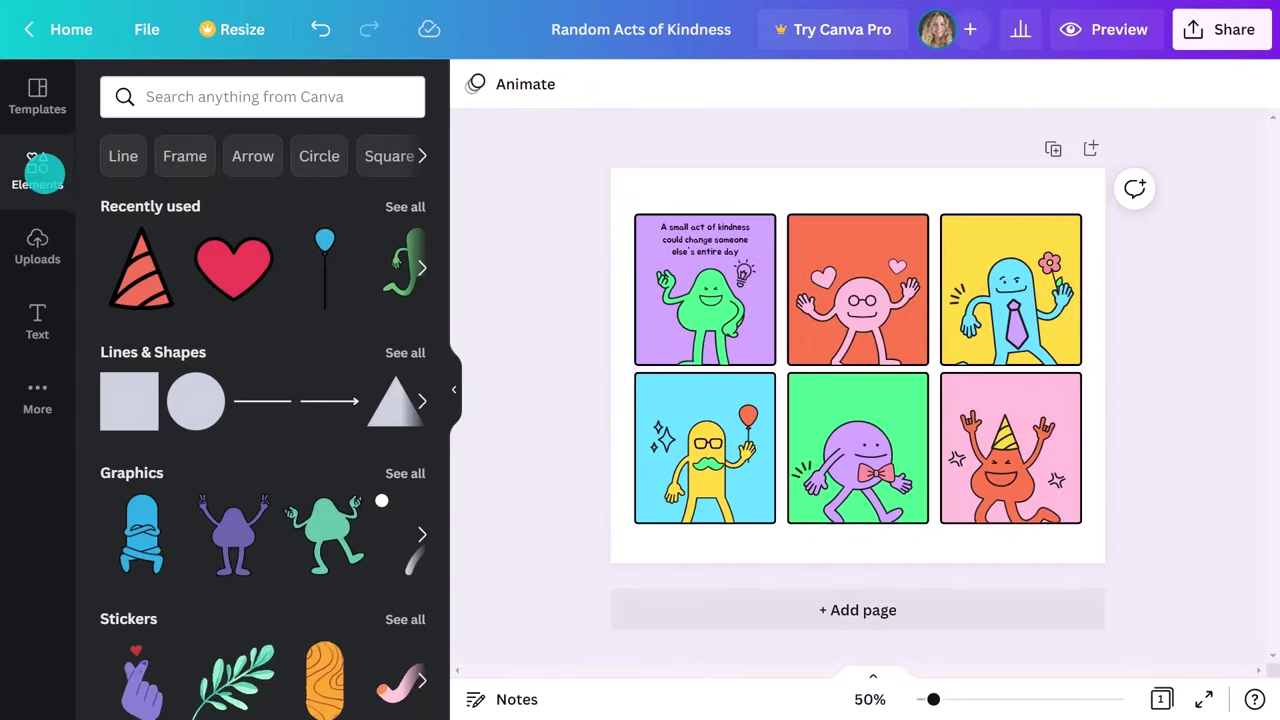
click(182, 105)
text(Speech bubble)
key(Return)
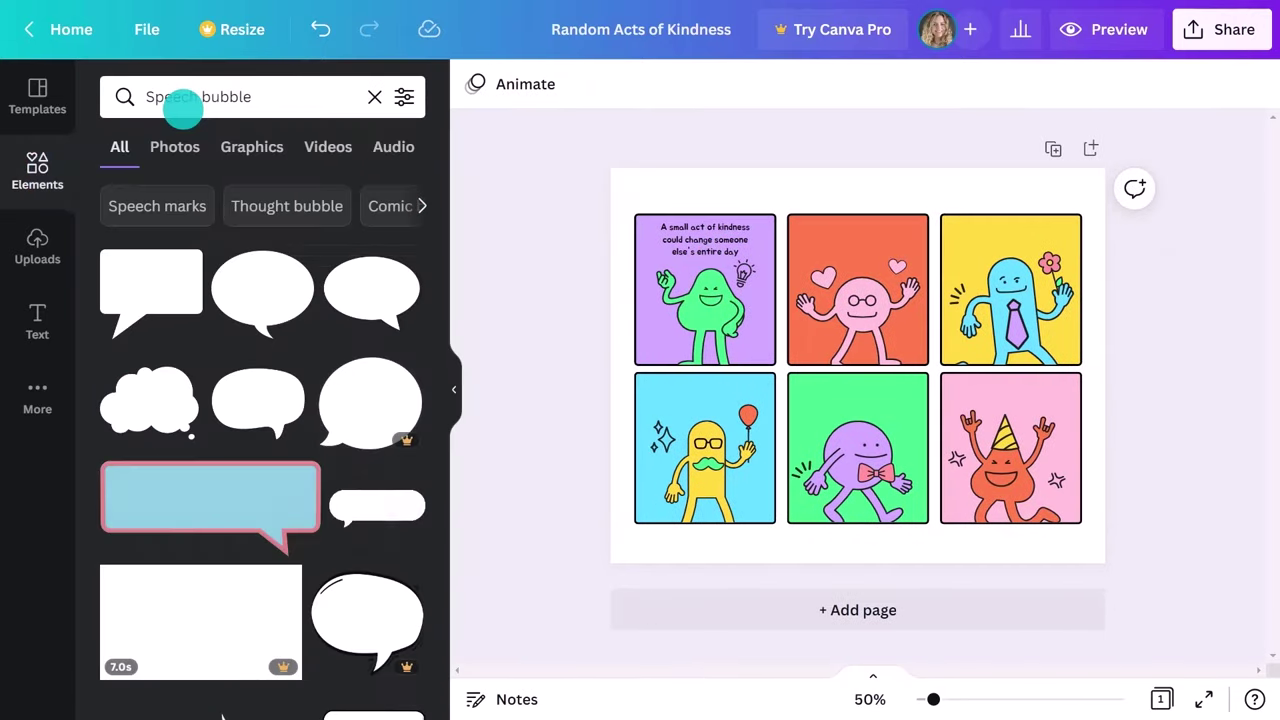
scroll(417, 293, down, 3)
scroll(417, 300, down, 10)
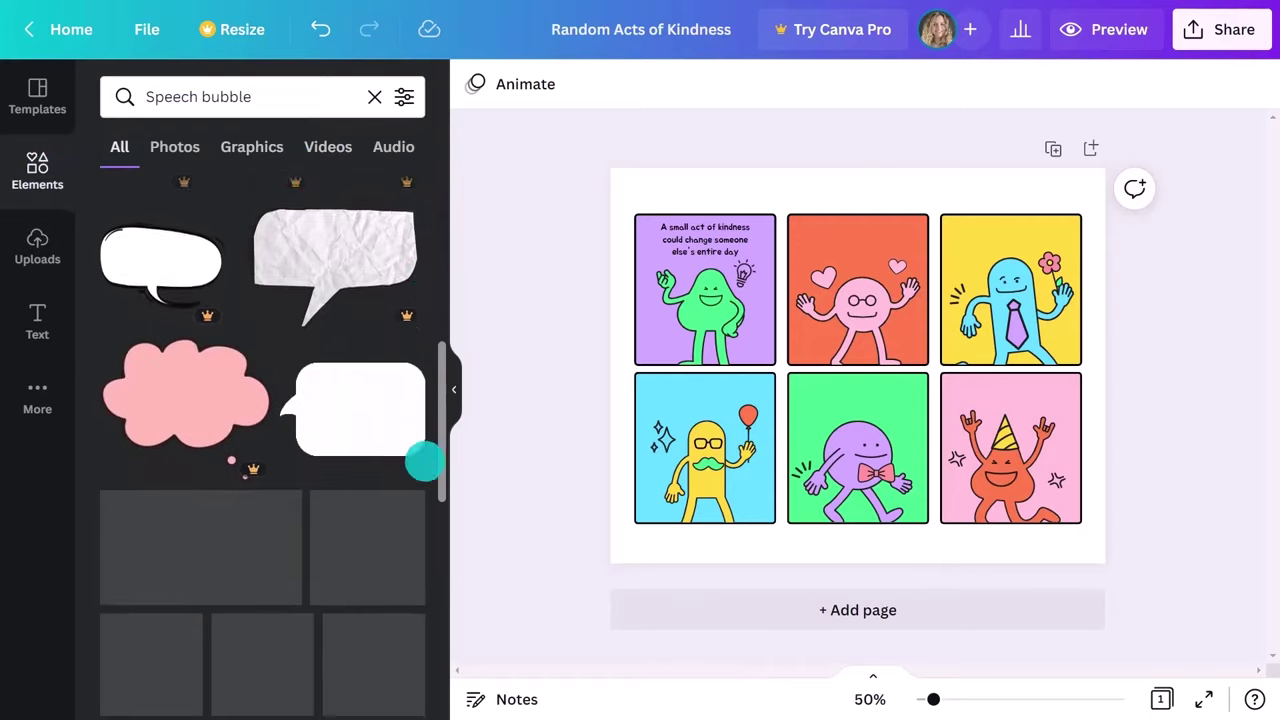
drag(440, 498, 440, 393)
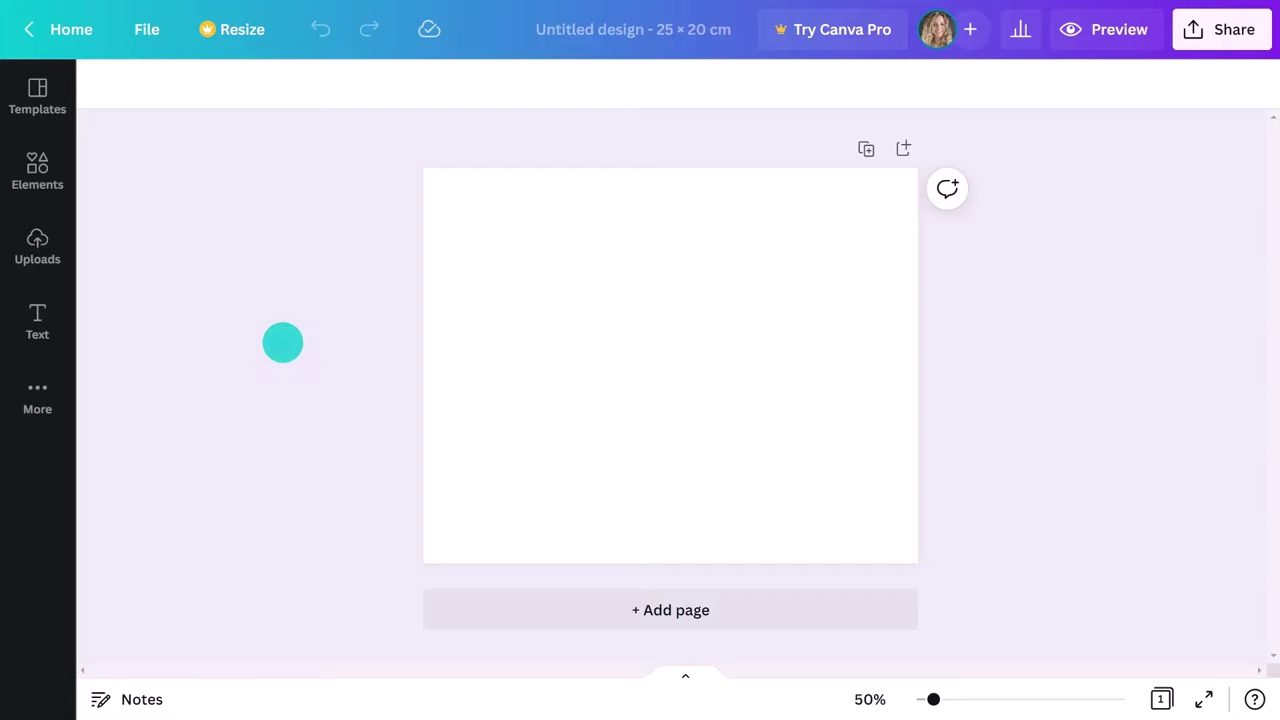
- Apply all four pages of The Perfect Birthday template found by searching 'Comic strip'
click(44, 100)
click(225, 97)
text(Comic strip)
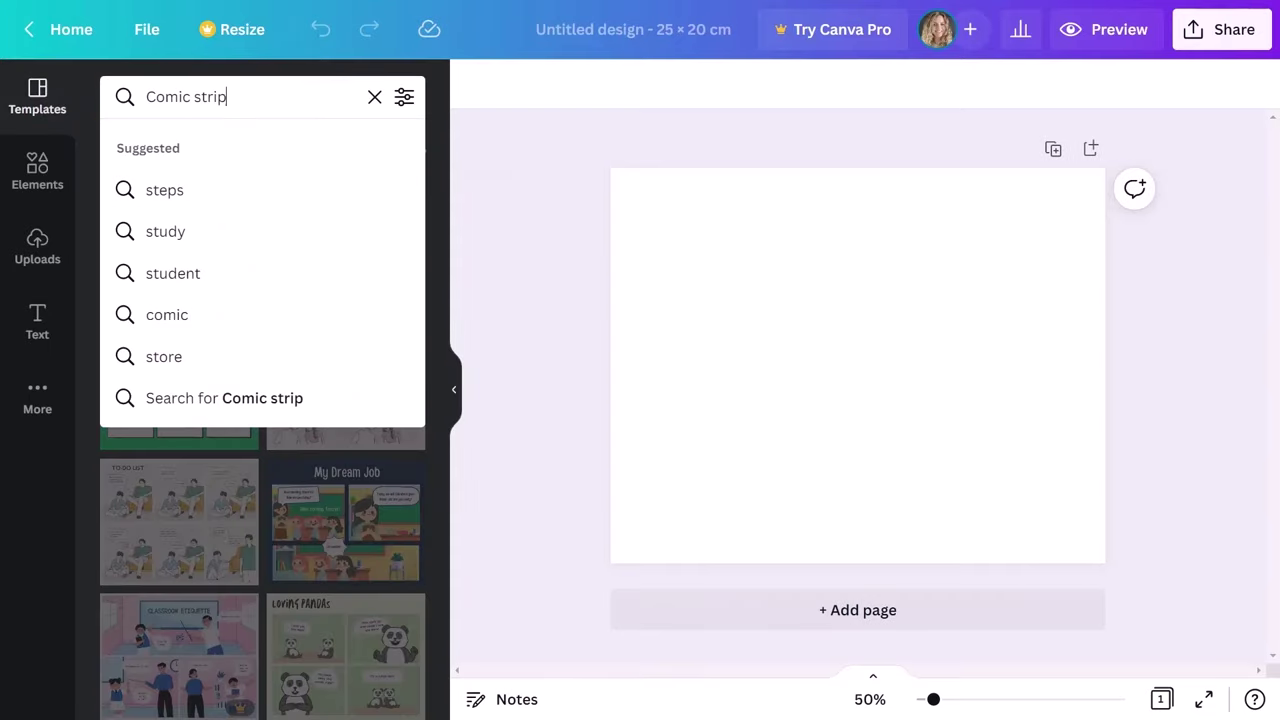
key(Return)
scroll(438, 160, down, 15)
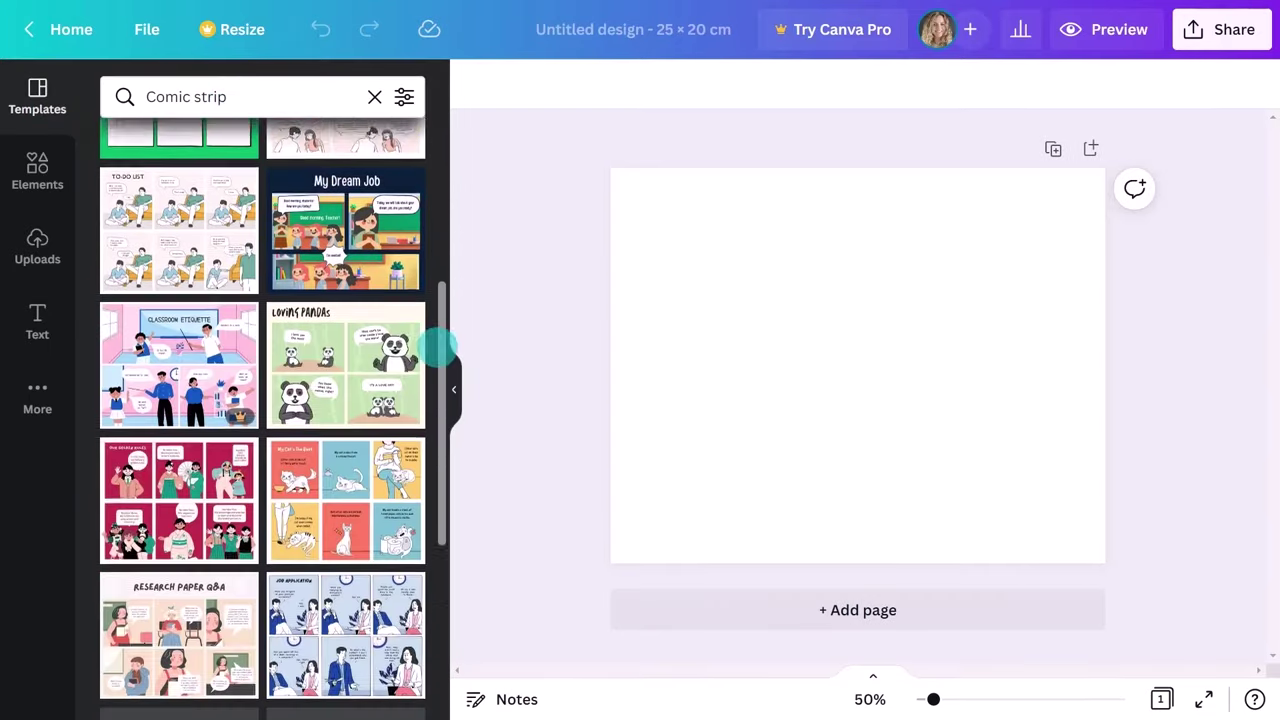
scroll(400, 620, down, 5)
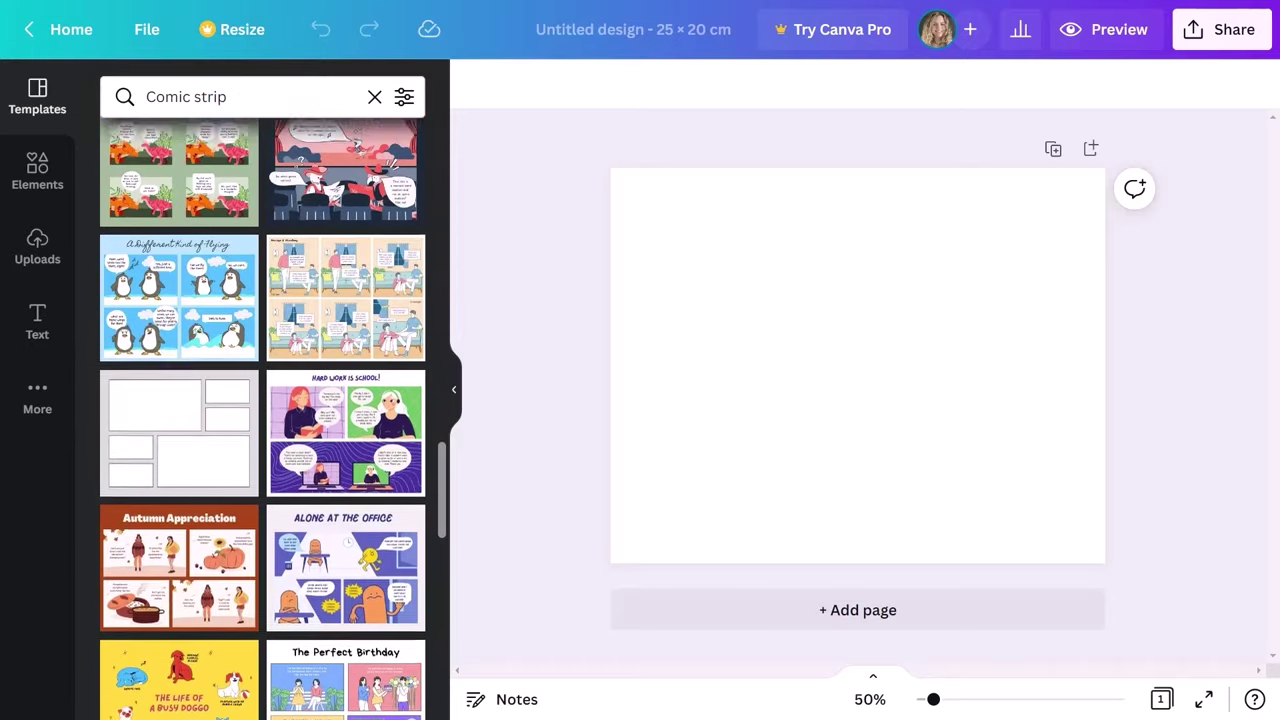
click(340, 540)
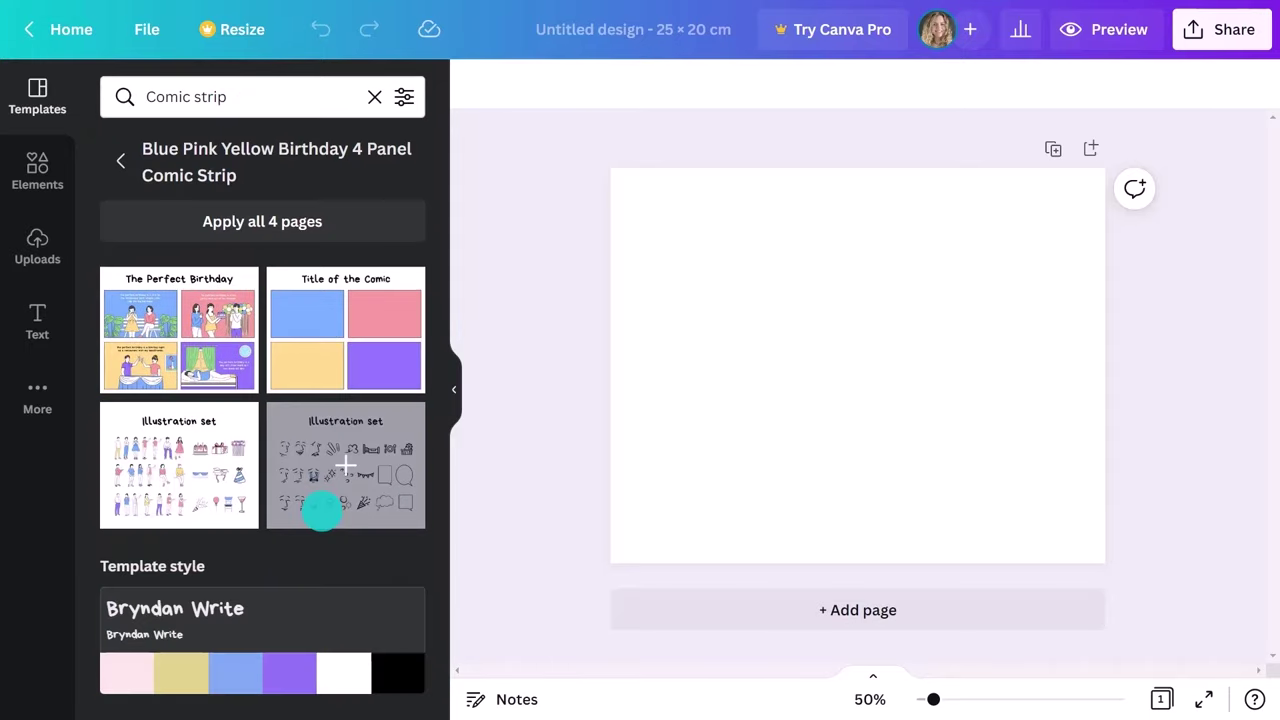
click(263, 223)
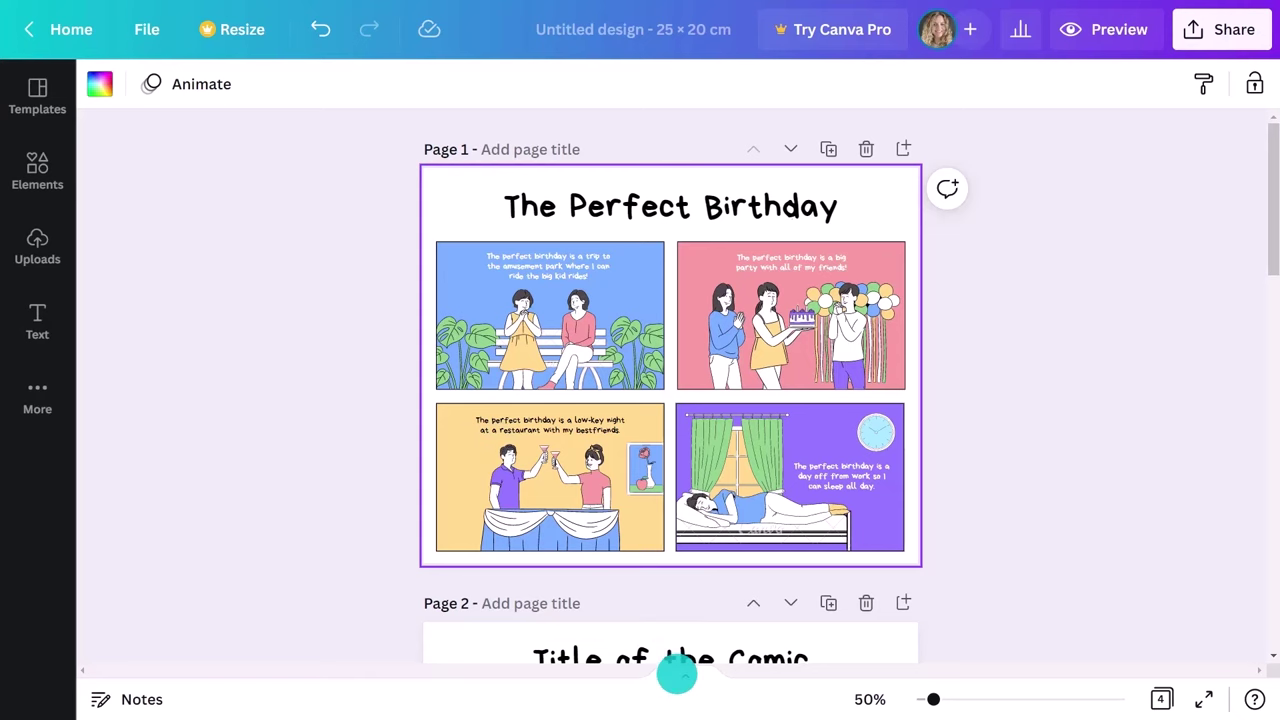
- Review pages 3 and 4 in the page overview, then return to page 1
click(677, 674)
click(281, 606)
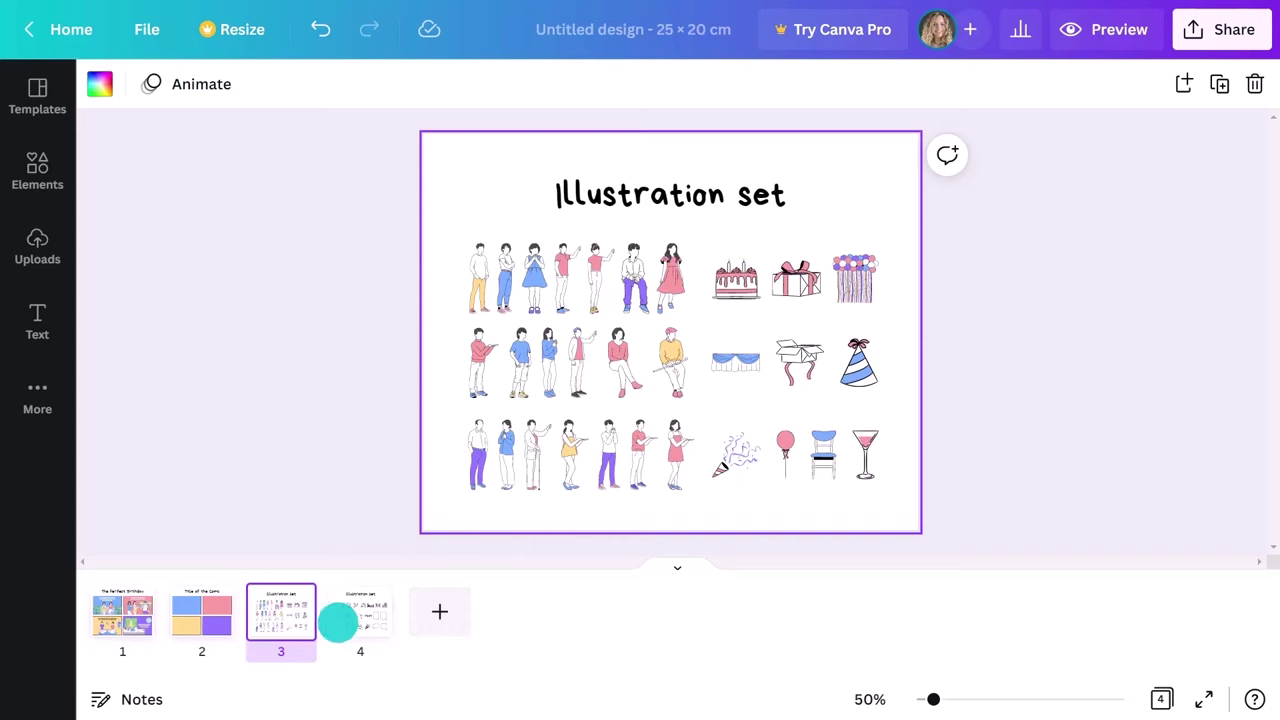
click(338, 622)
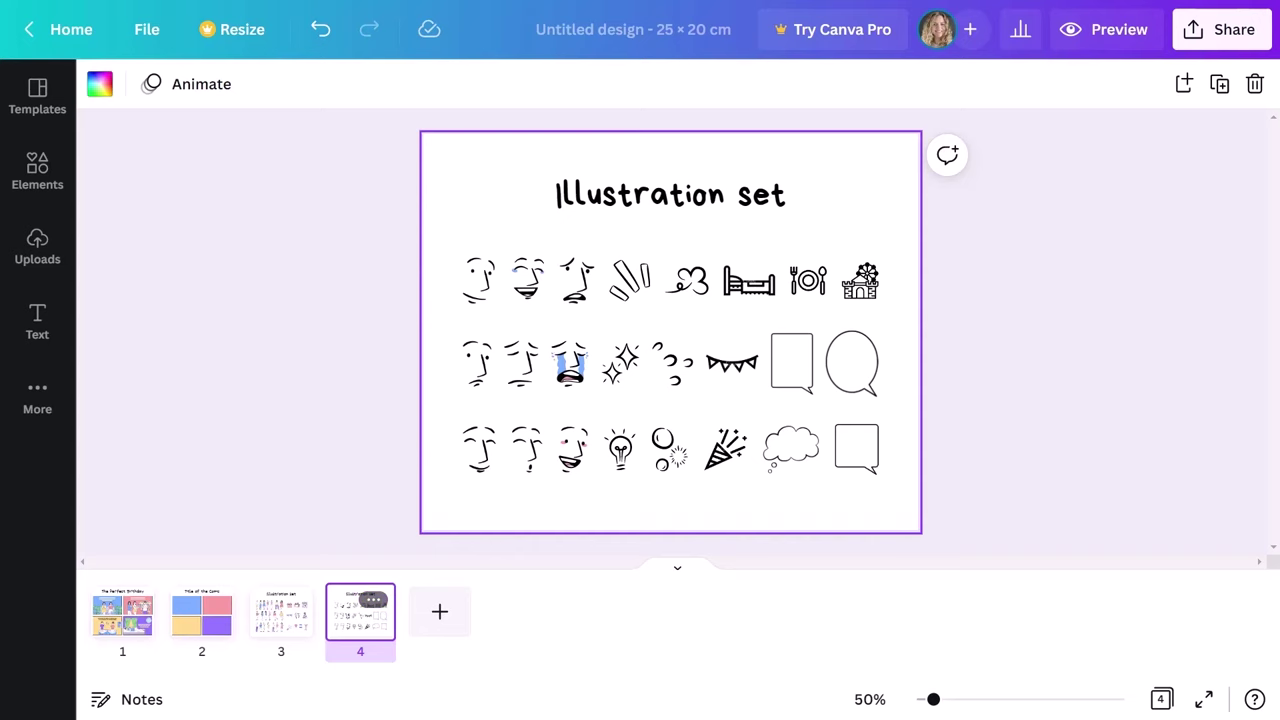
click(120, 613)
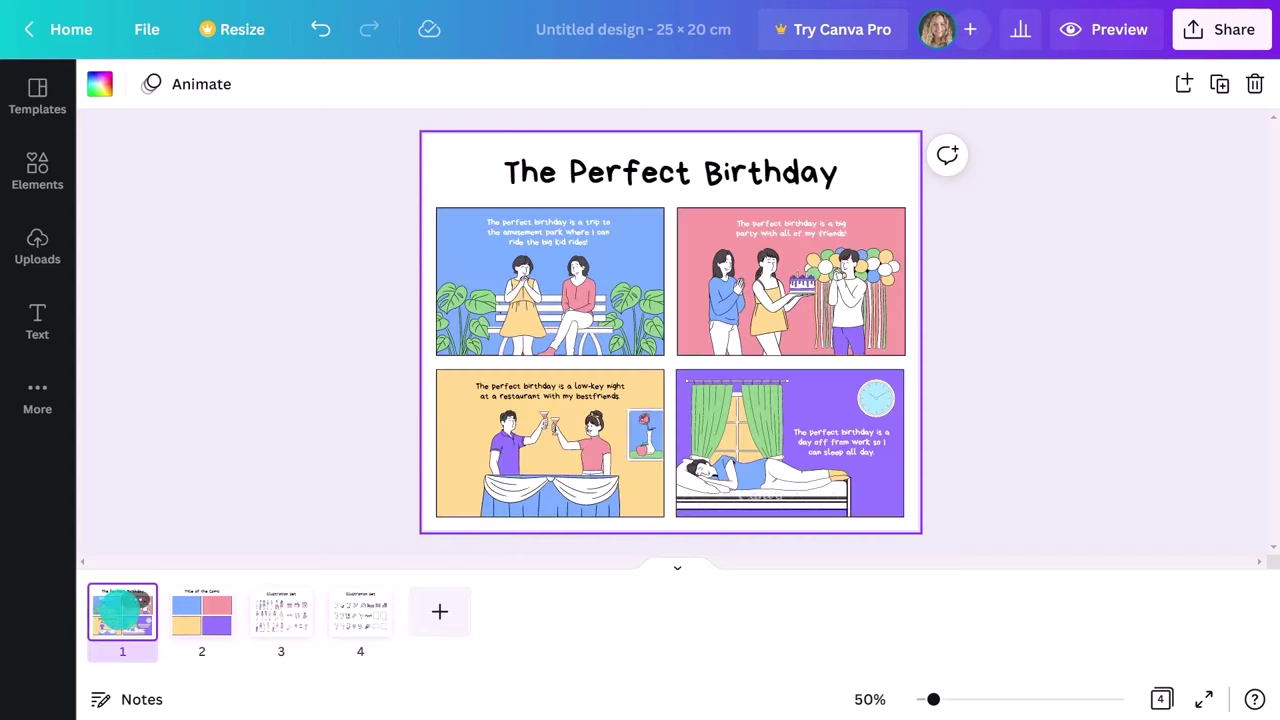
click(673, 566)
- Undo the last change to restore the bed, then delete the leafy plant beside the bench
key(ctrl+z)
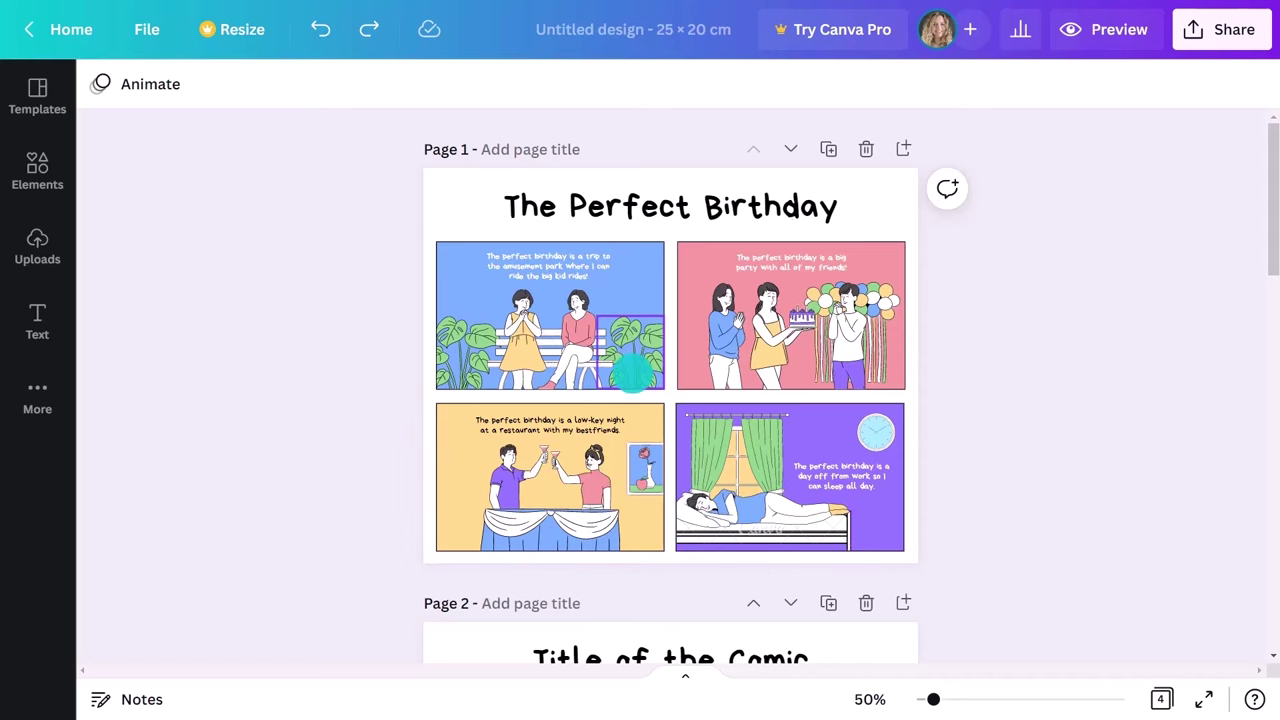
click(632, 372)
key(Delete)
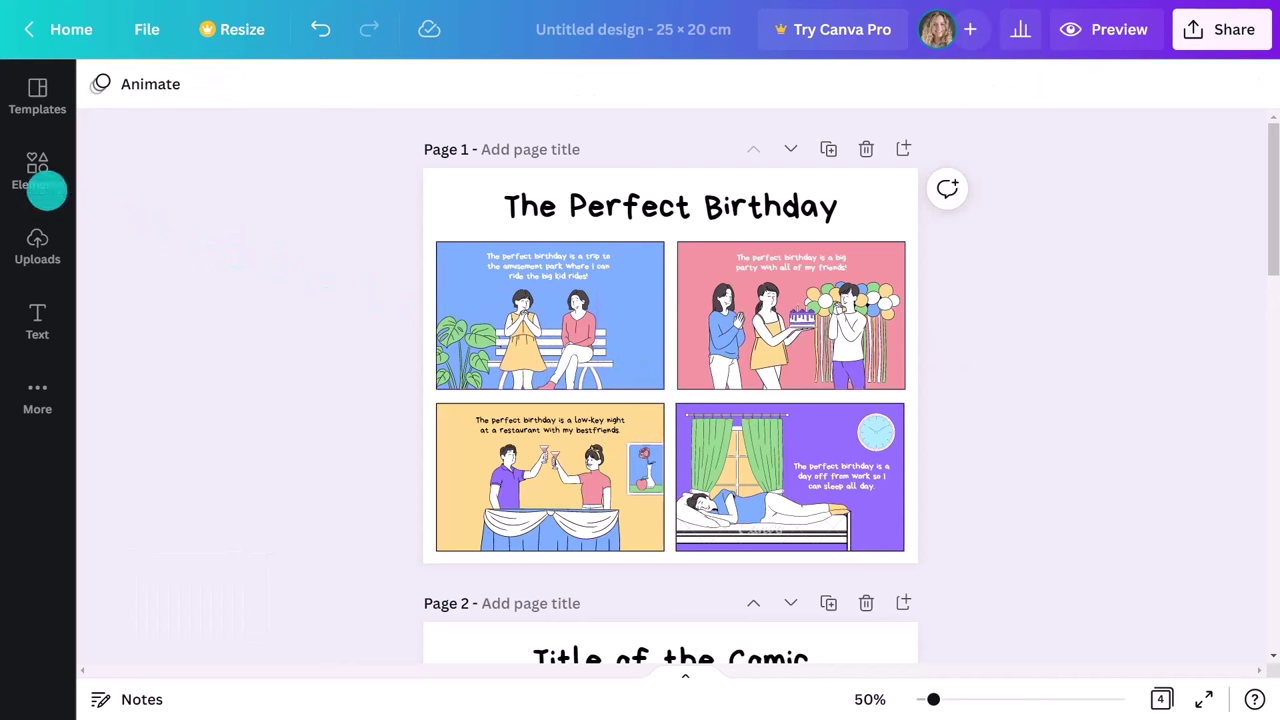
- Search Elements graphics for 'Cactus' and place the first cactus, shrunk, right of the bench in panel one
click(30, 185)
click(163, 100)
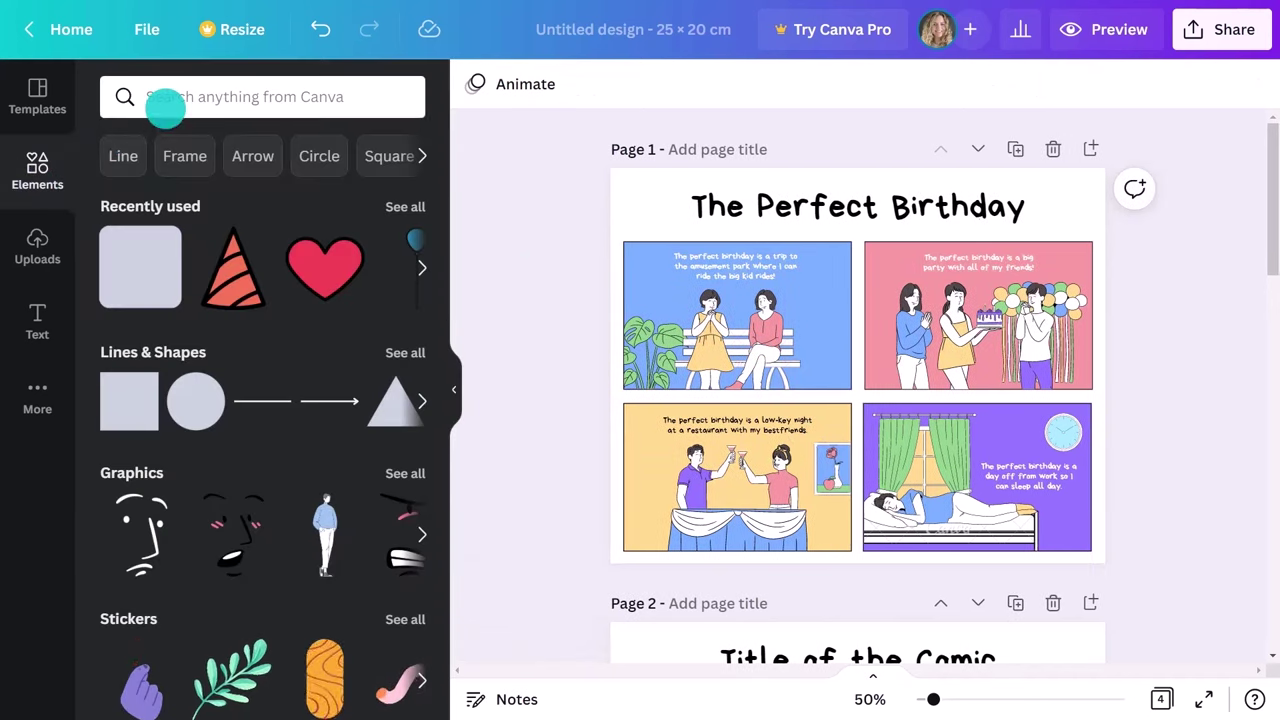
text(Cactus)
key(Return)
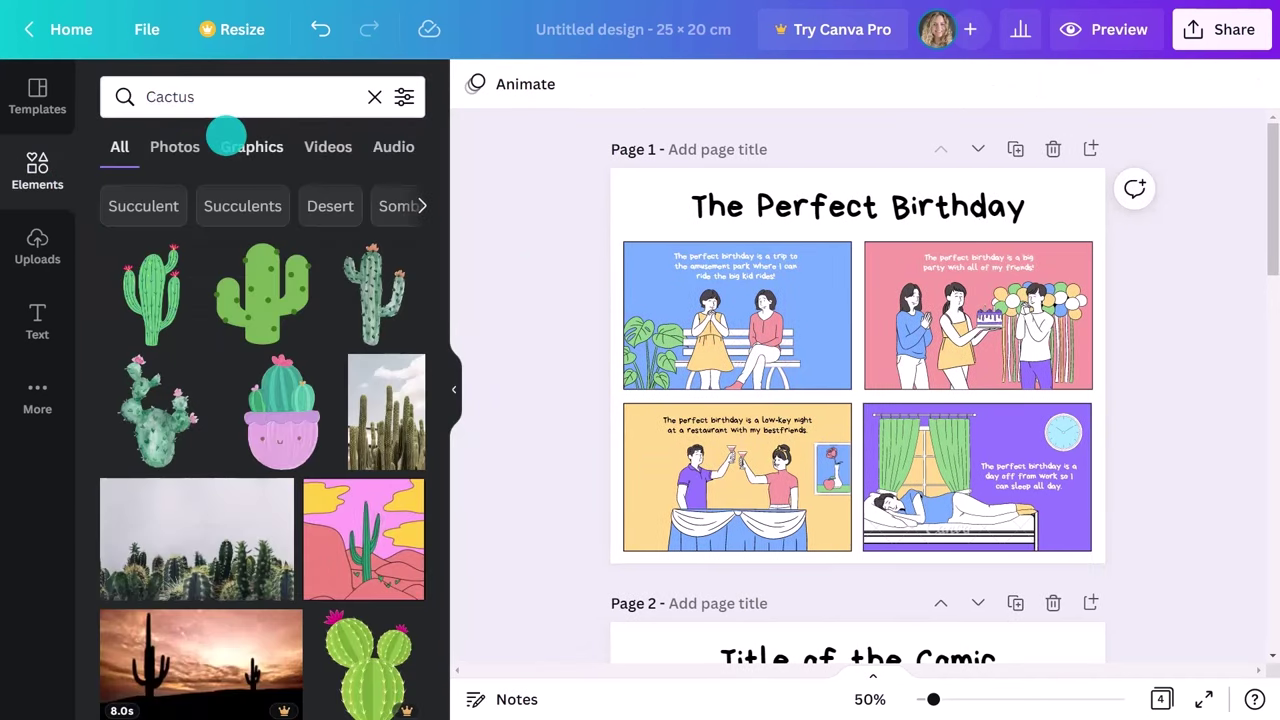
click(227, 135)
click(150, 285)
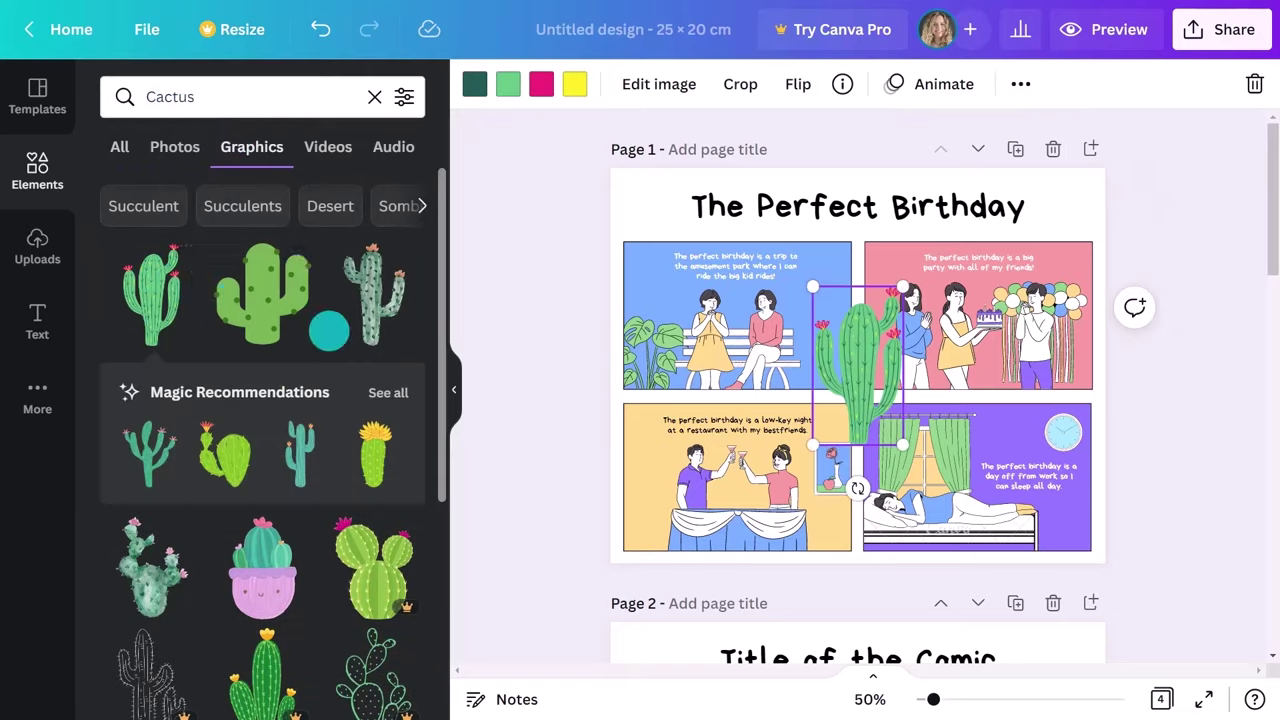
click(453, 390)
drag(716, 444, 662, 388)
click(314, 319)
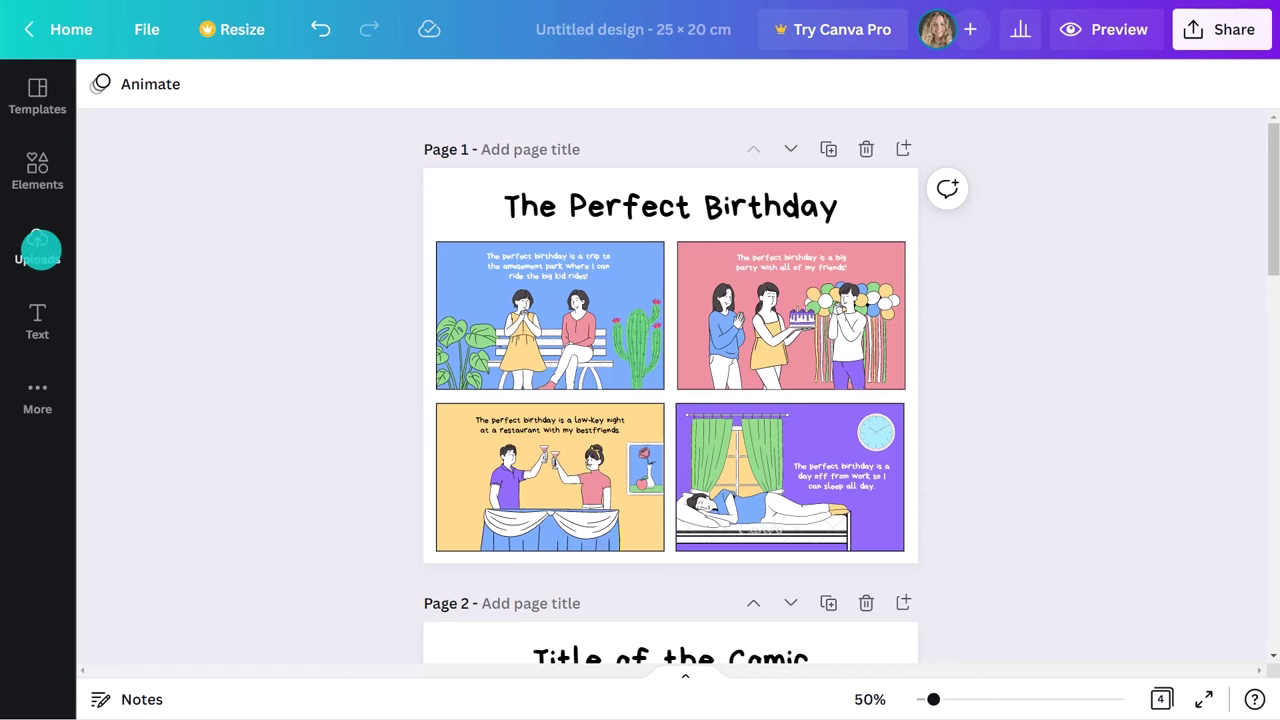
- Select the heart doodle and shrink it to a smaller size
click(40, 249)
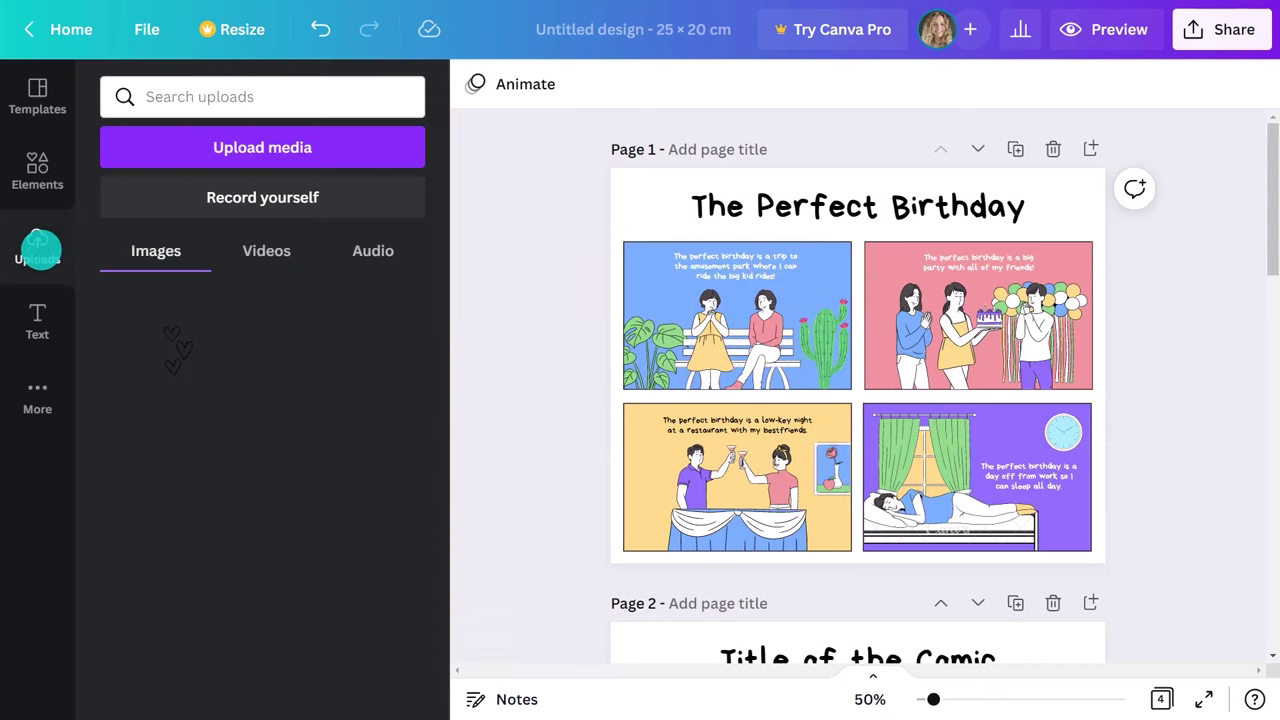
click(787, 377)
click(453, 389)
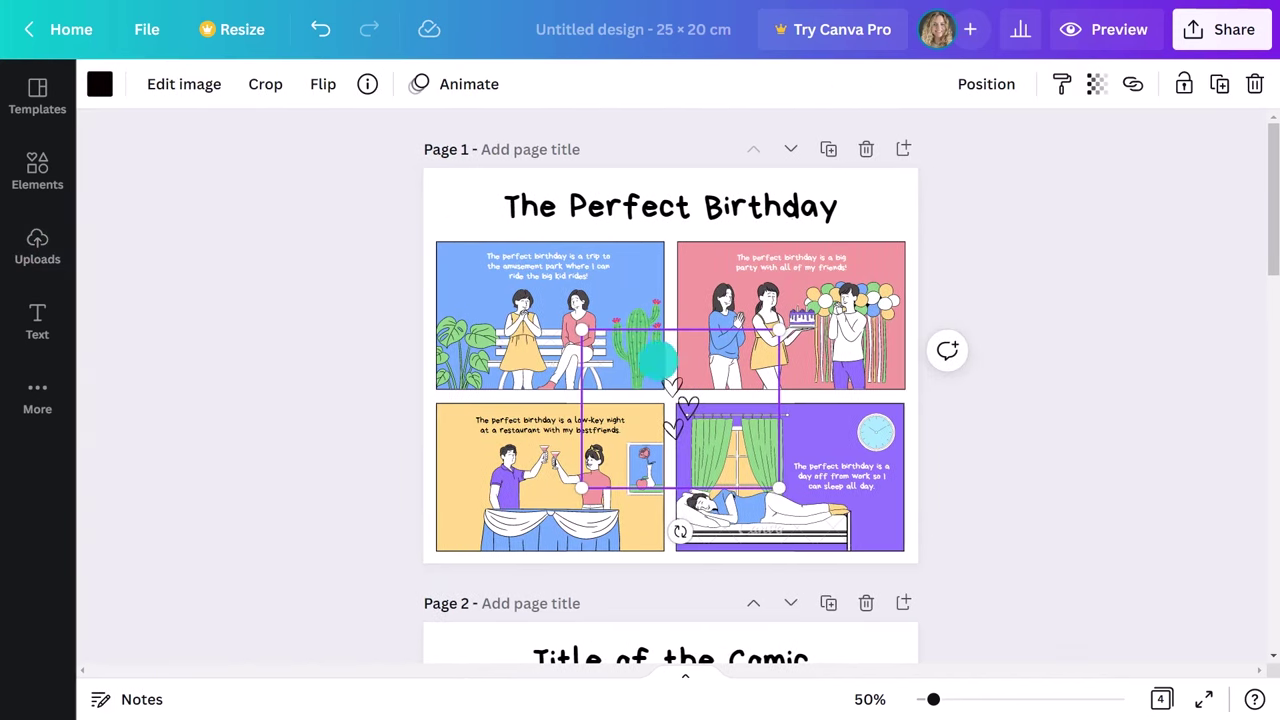
drag(779, 330, 715, 382)
- Flip the hearts horizontally, move them to the pink panel's top-right, and colour them red
click(322, 84)
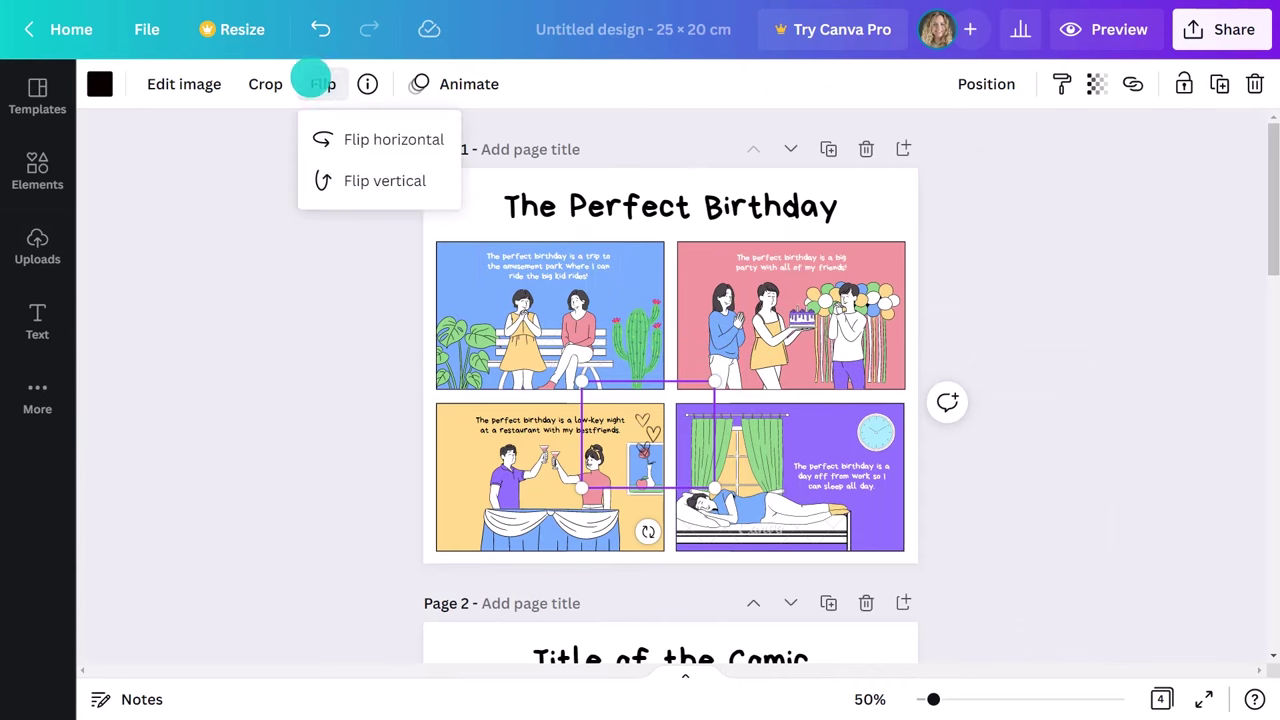
click(349, 133)
drag(644, 439, 866, 255)
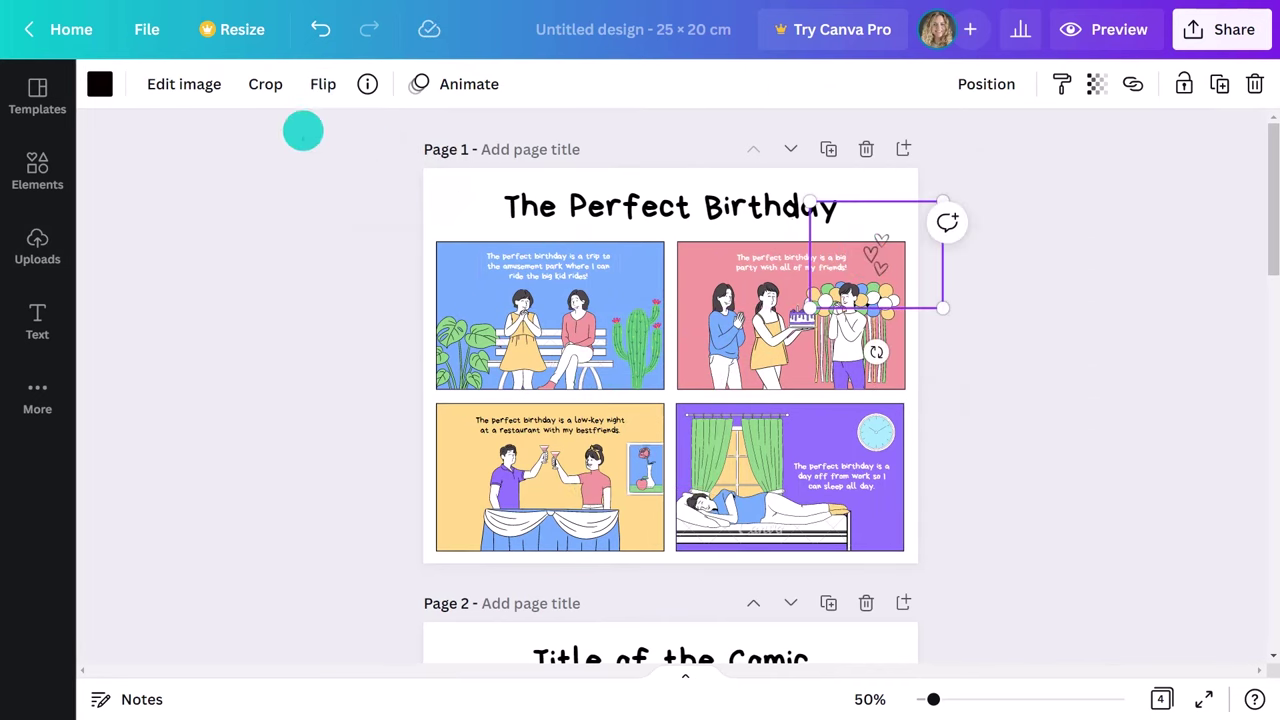
click(104, 83)
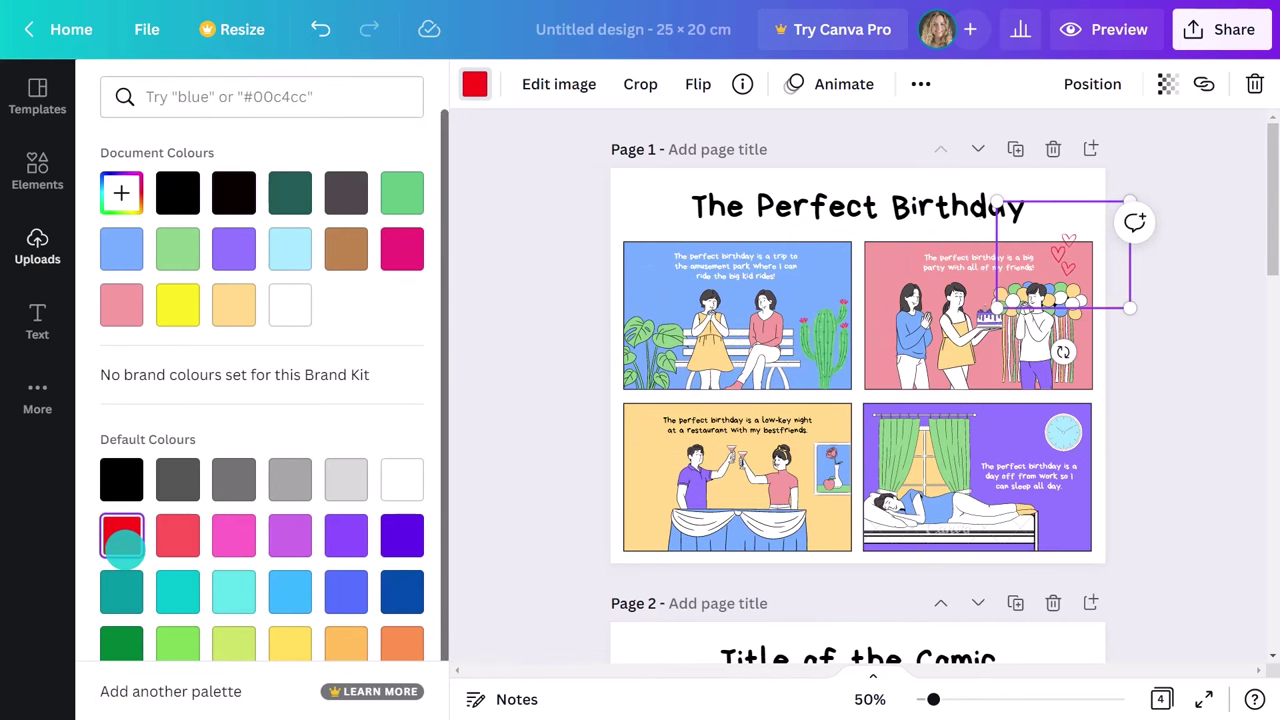
click(477, 343)
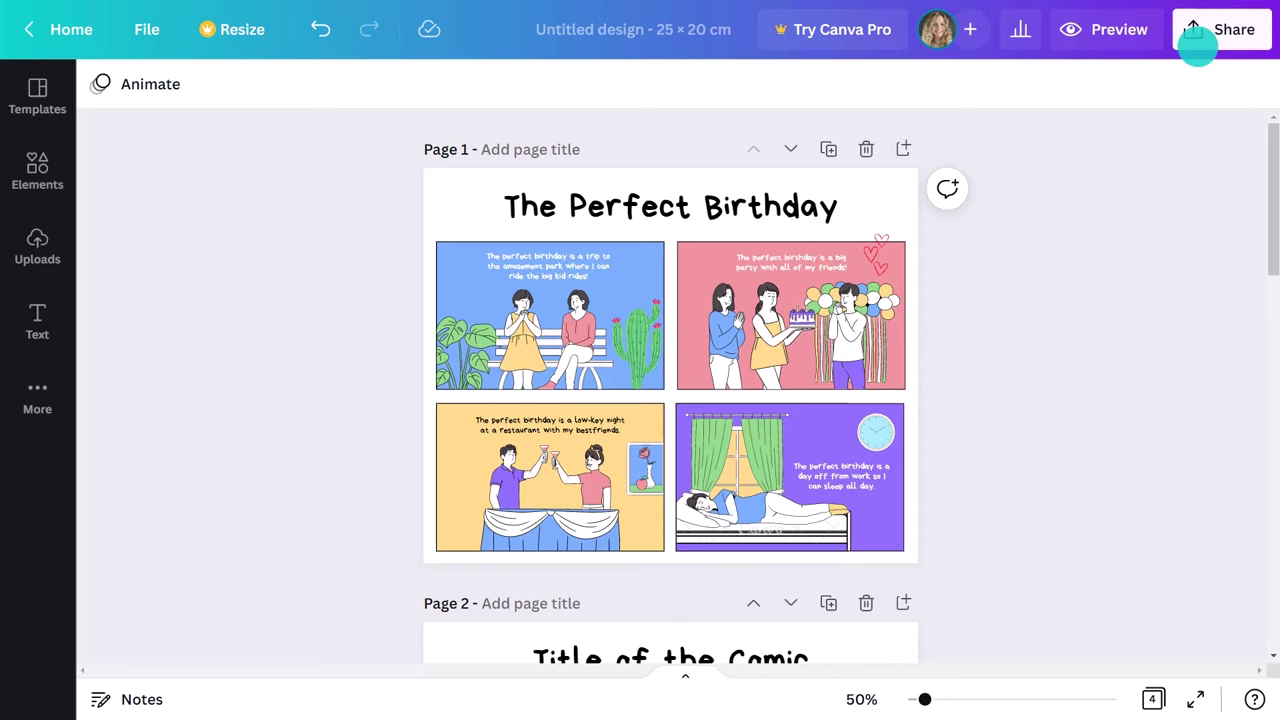
- Share the design by sending an invitation to the collaborator's e-mail address
click(1196, 42)
click(1114, 135)
text(bel@example.com)
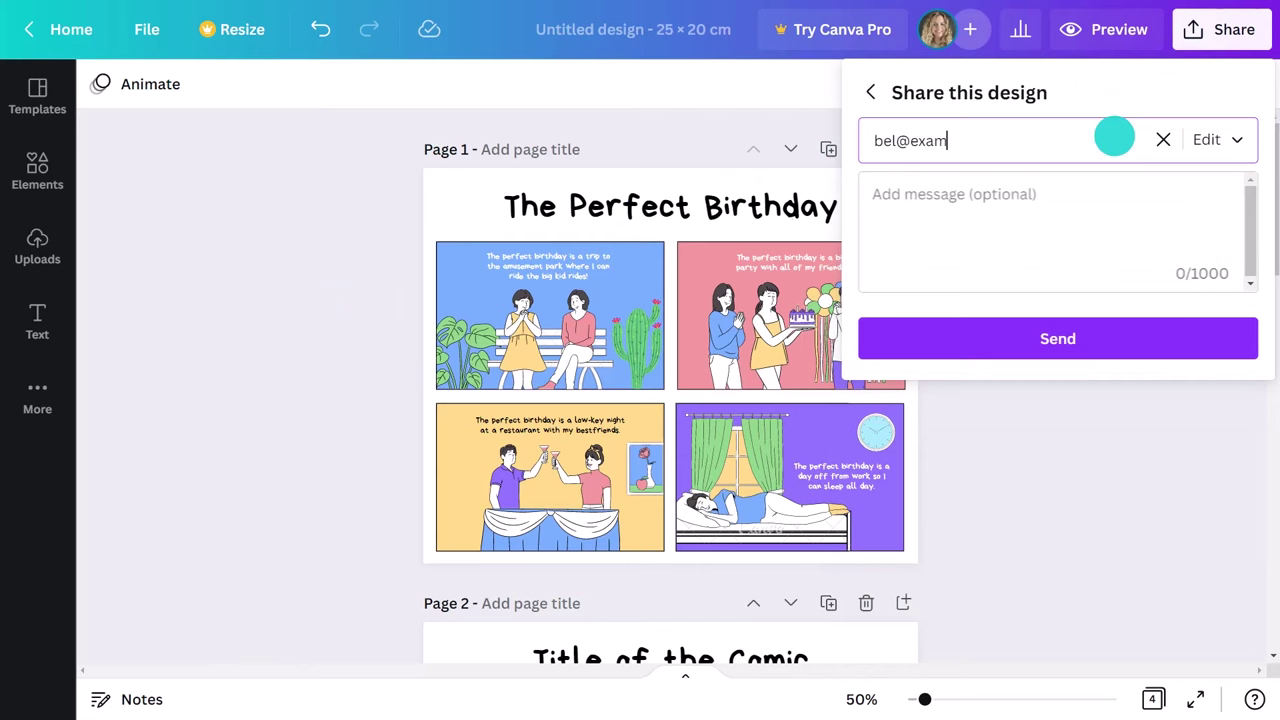
click(1043, 374)
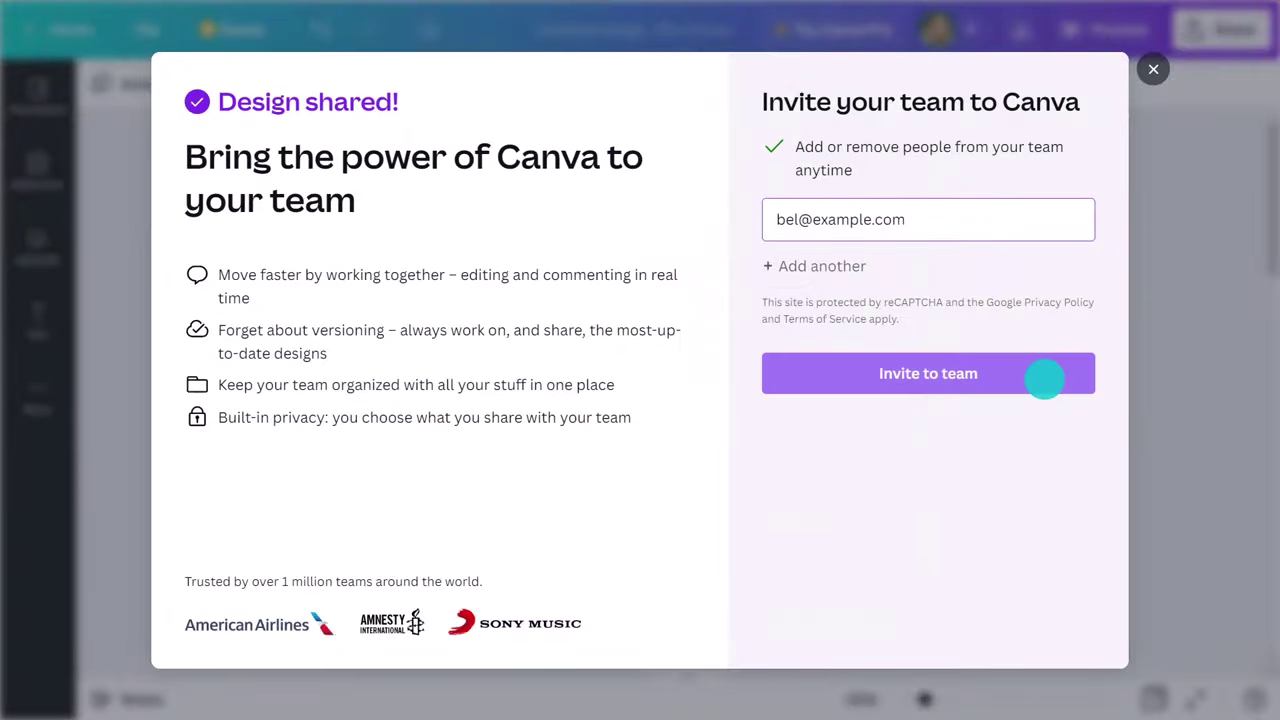
click(1145, 79)
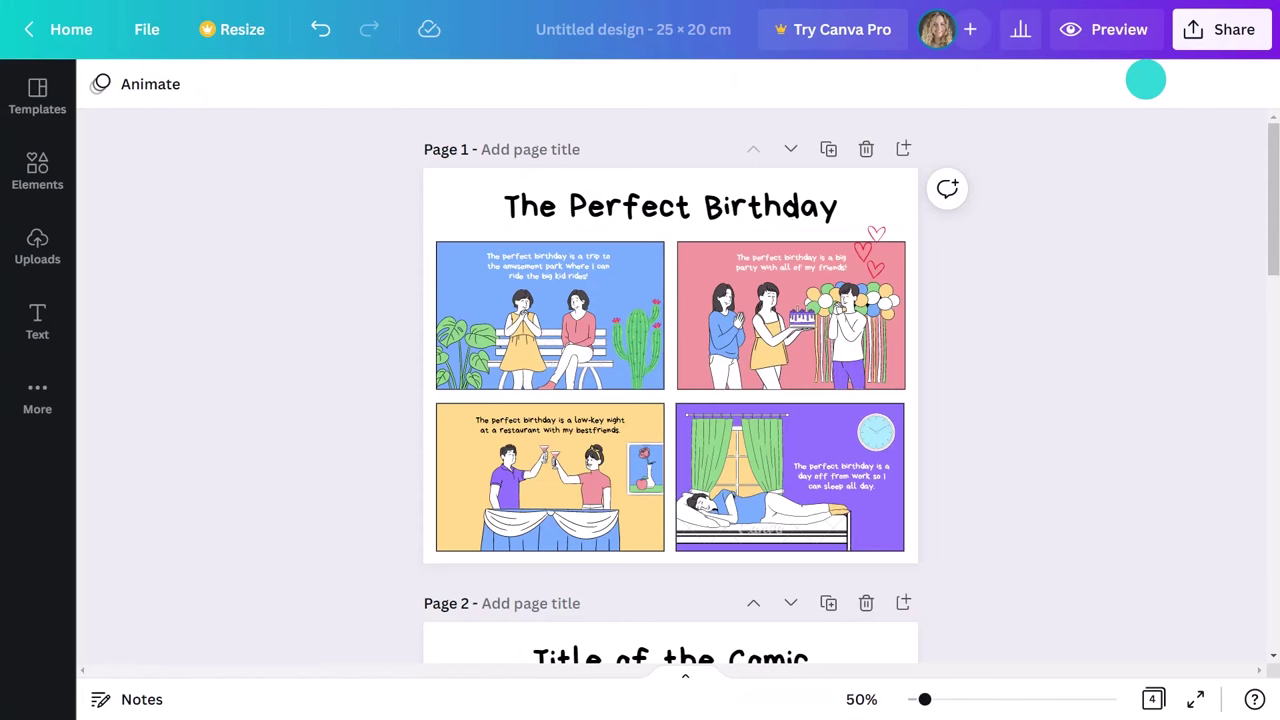
- Add the wooden bench from a 'buildable storybook bench' search and make its top slats white
click(40, 170)
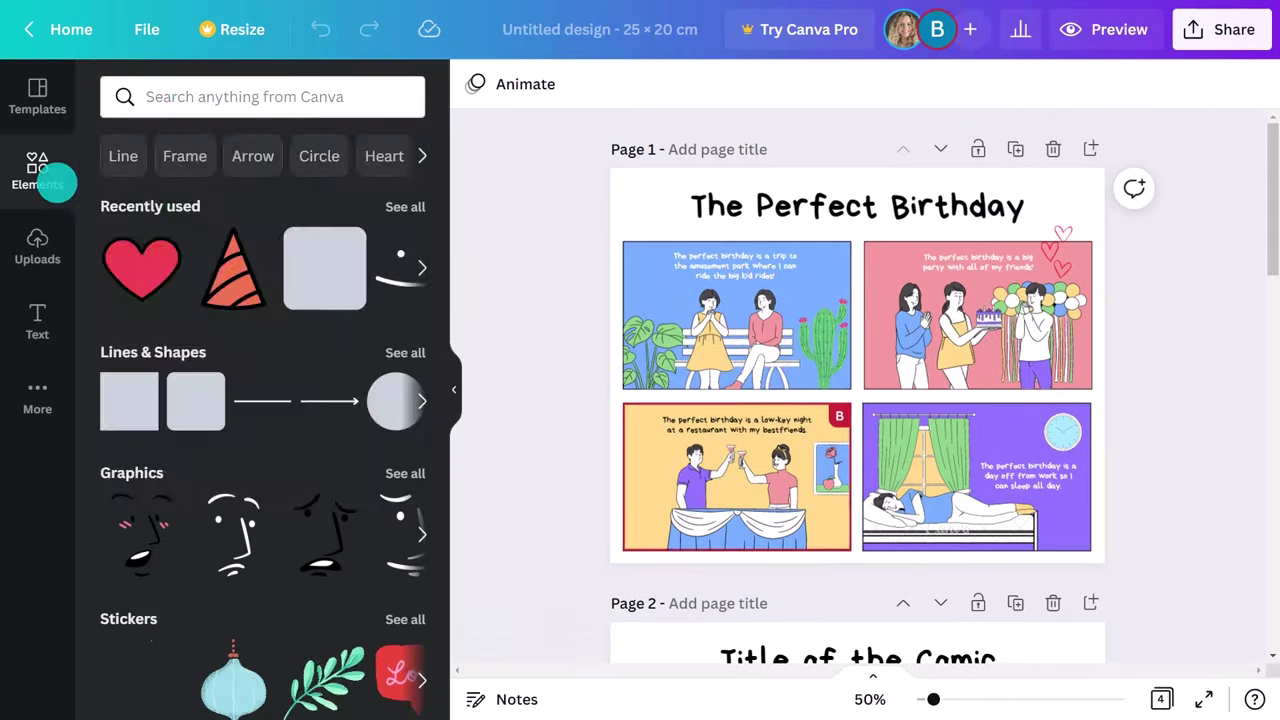
click(191, 96)
text(buildable storybook bench)
key(Return)
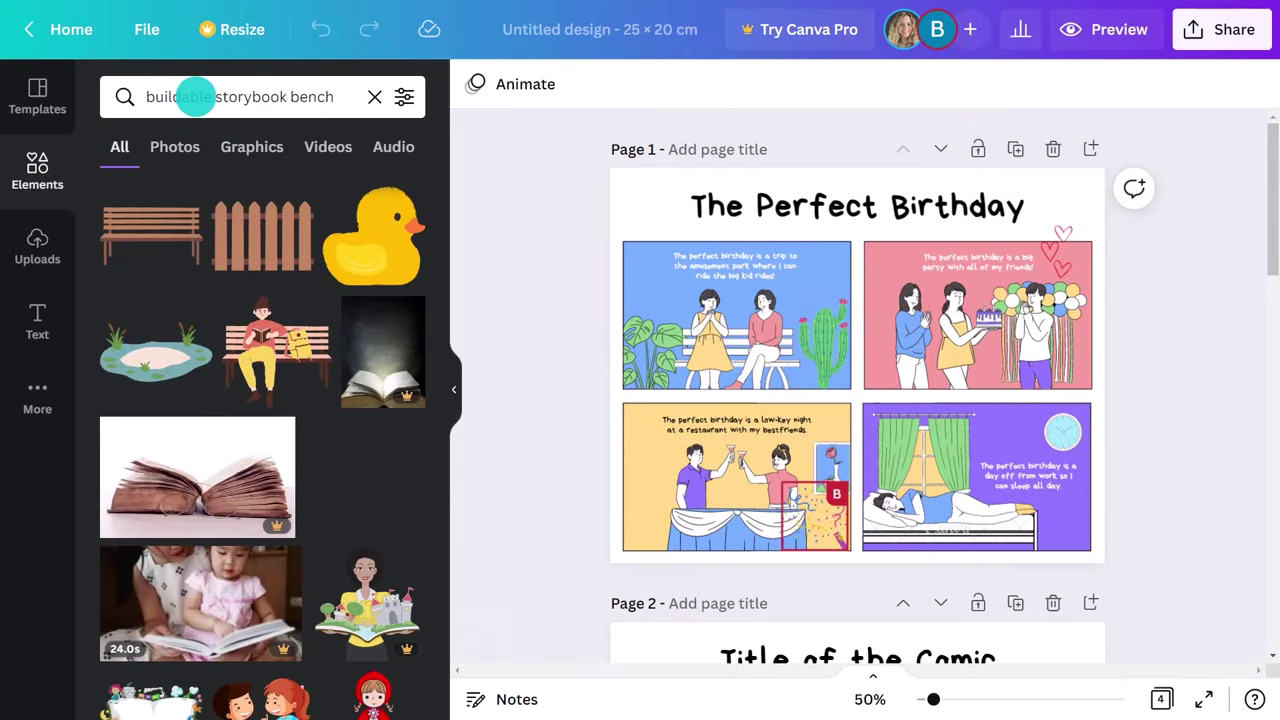
click(160, 225)
click(537, 90)
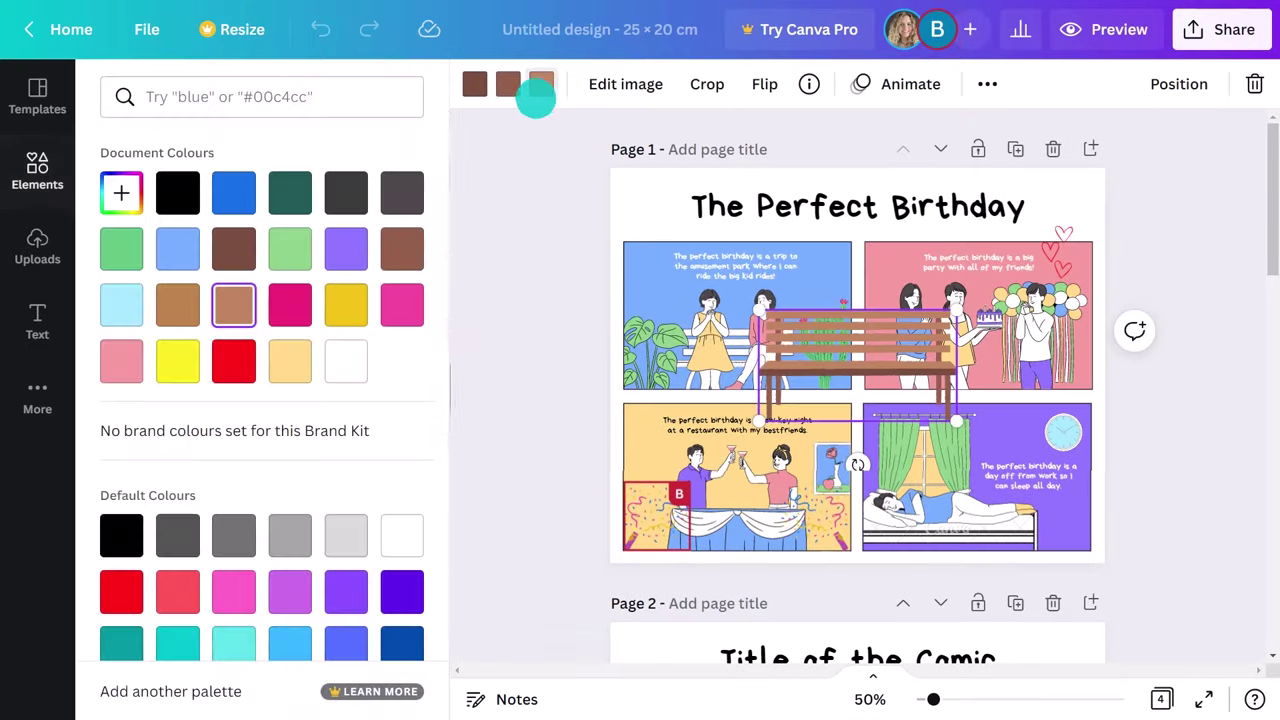
click(346, 361)
click(507, 83)
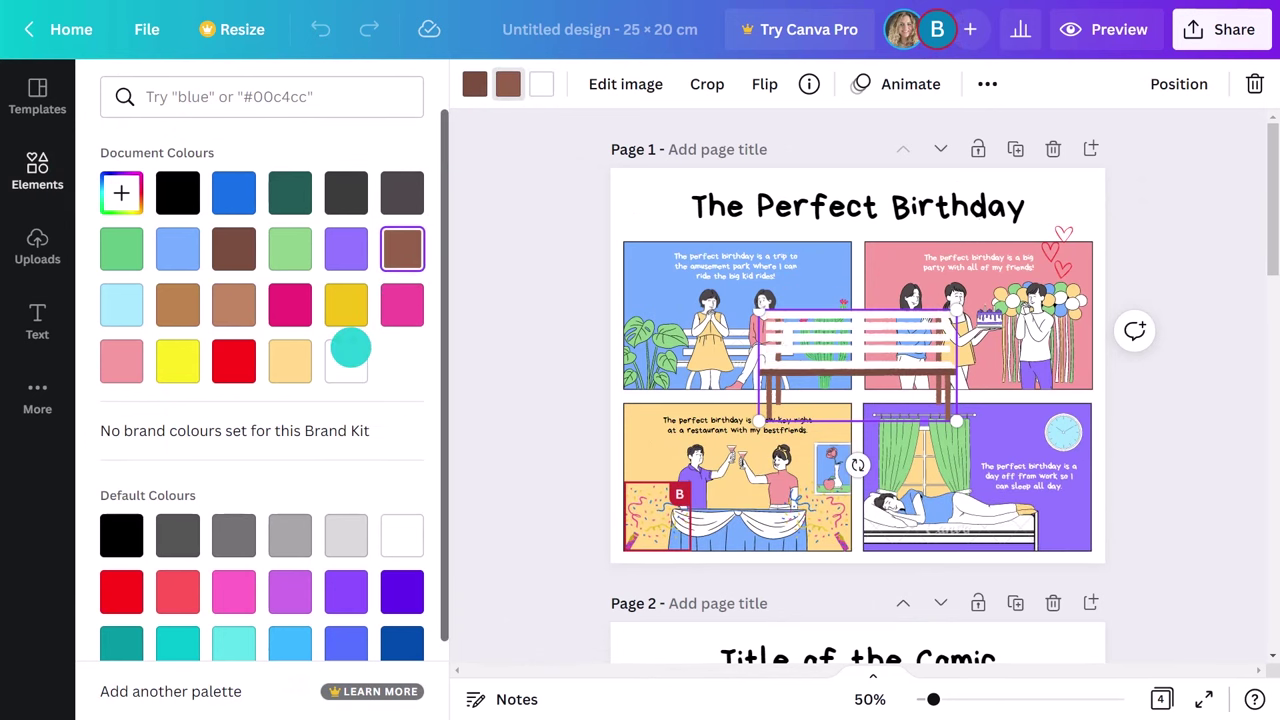
click(472, 83)
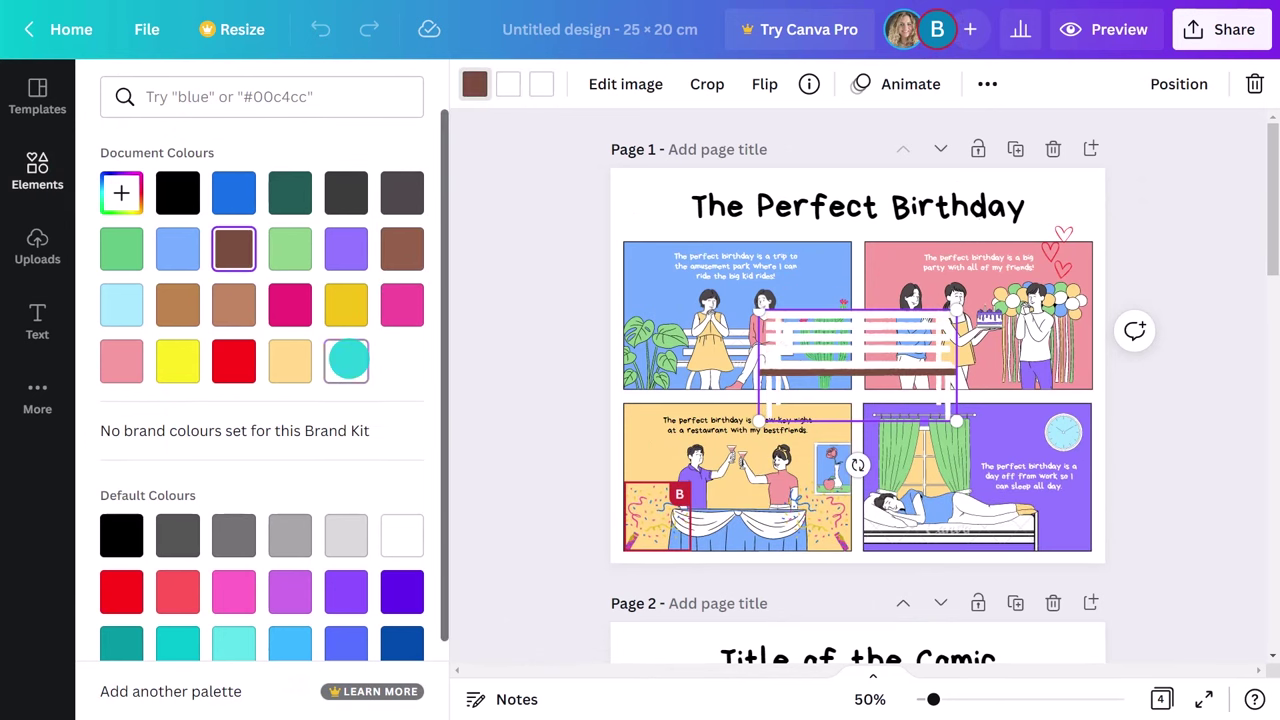
click(480, 271)
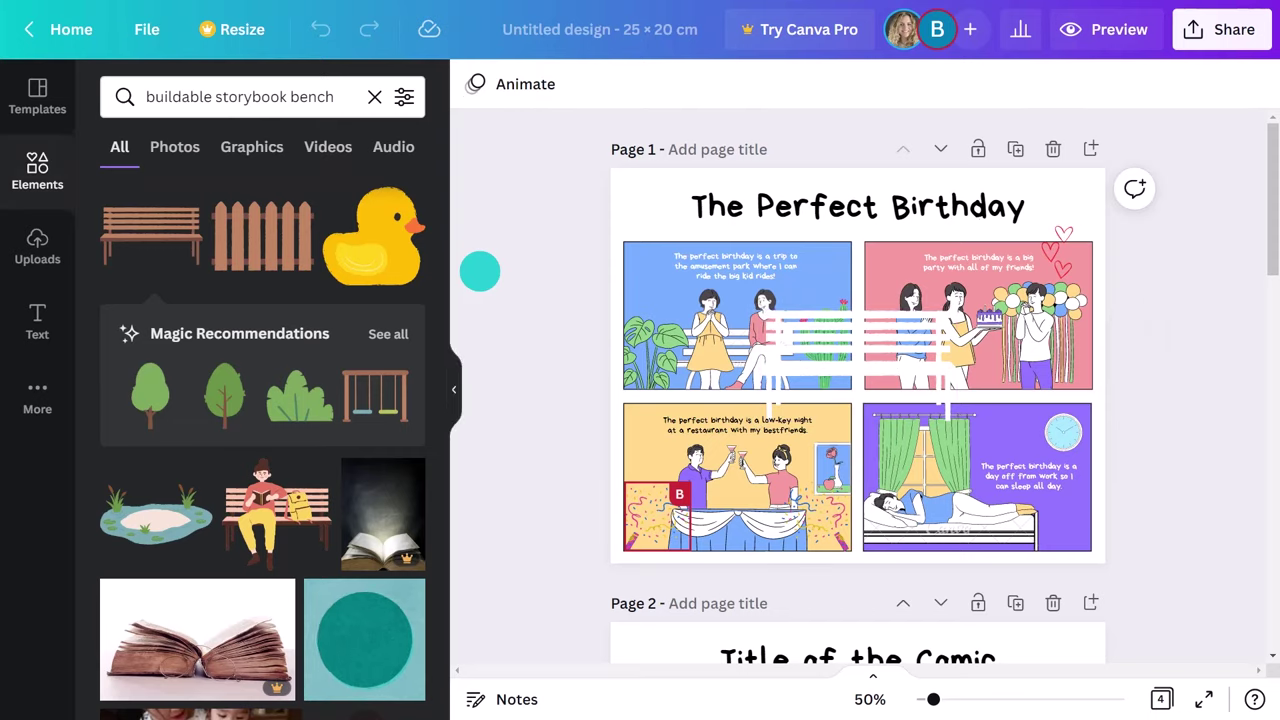
click(450, 373)
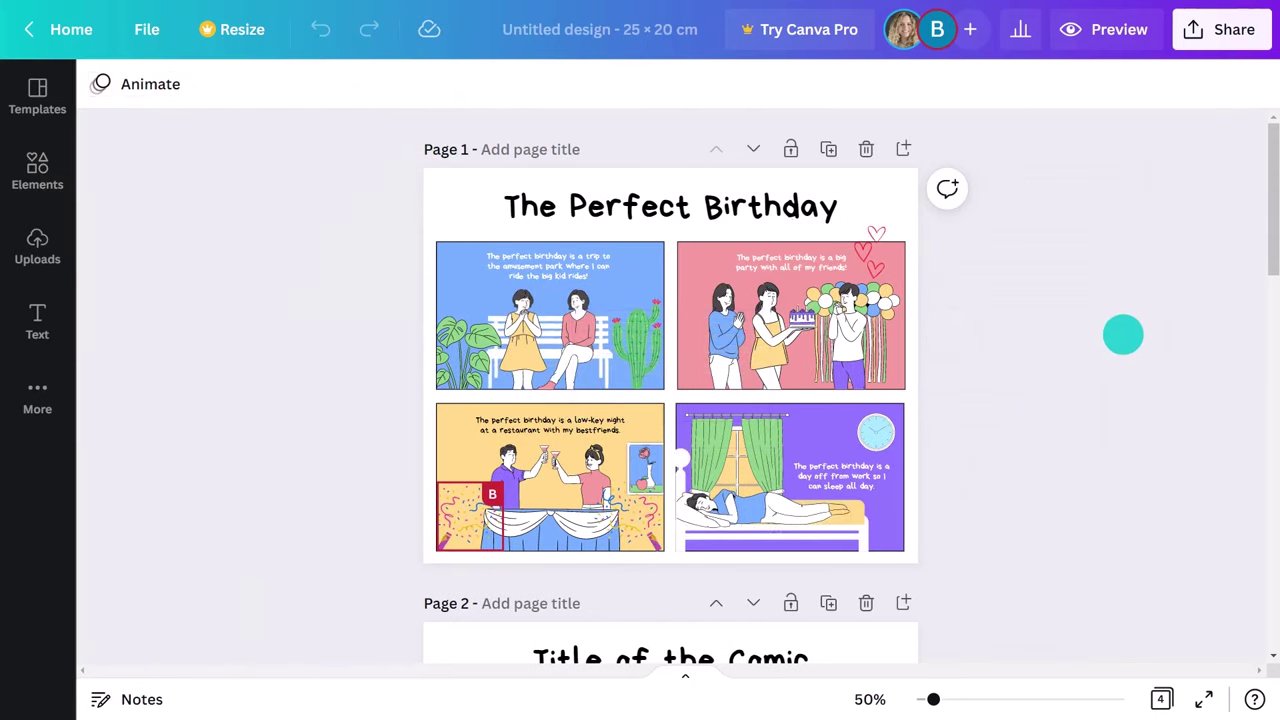
- Delete page 3, the Illustration set, and the following extra page, leaving two pages
scroll(1258, 258, down, 3)
scroll(1252, 330, down, 5)
click(866, 188)
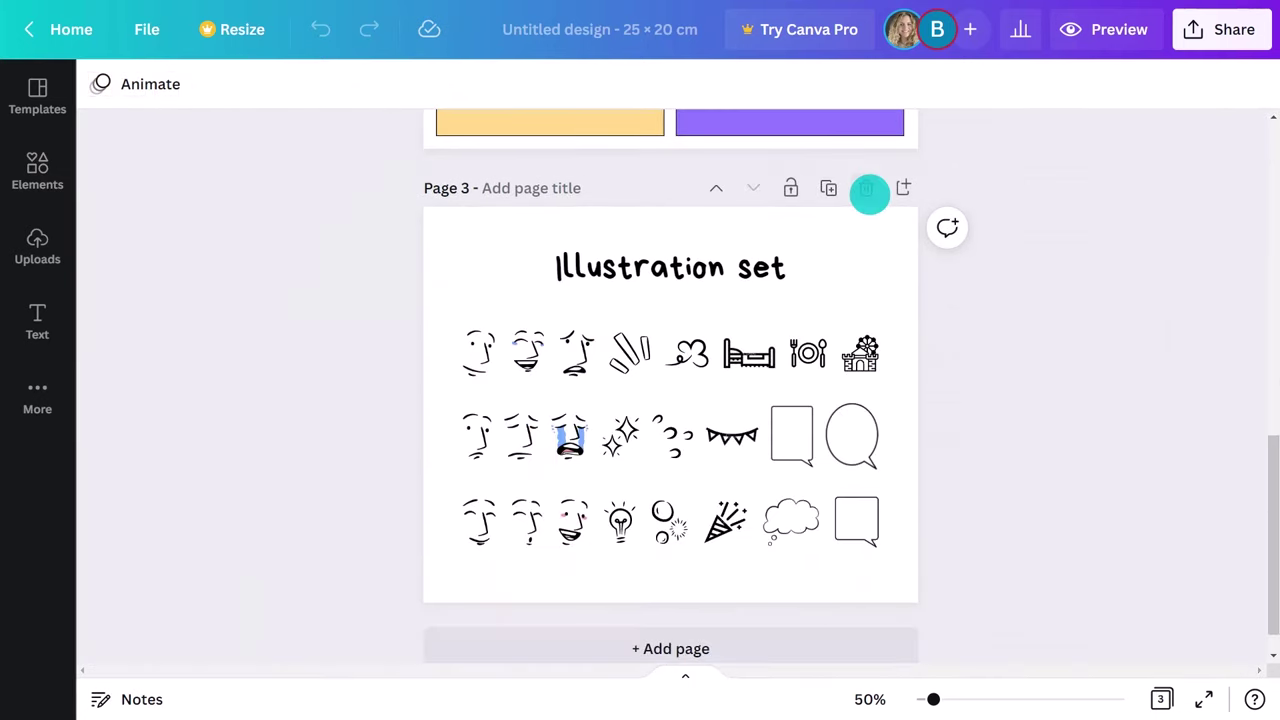
click(867, 190)
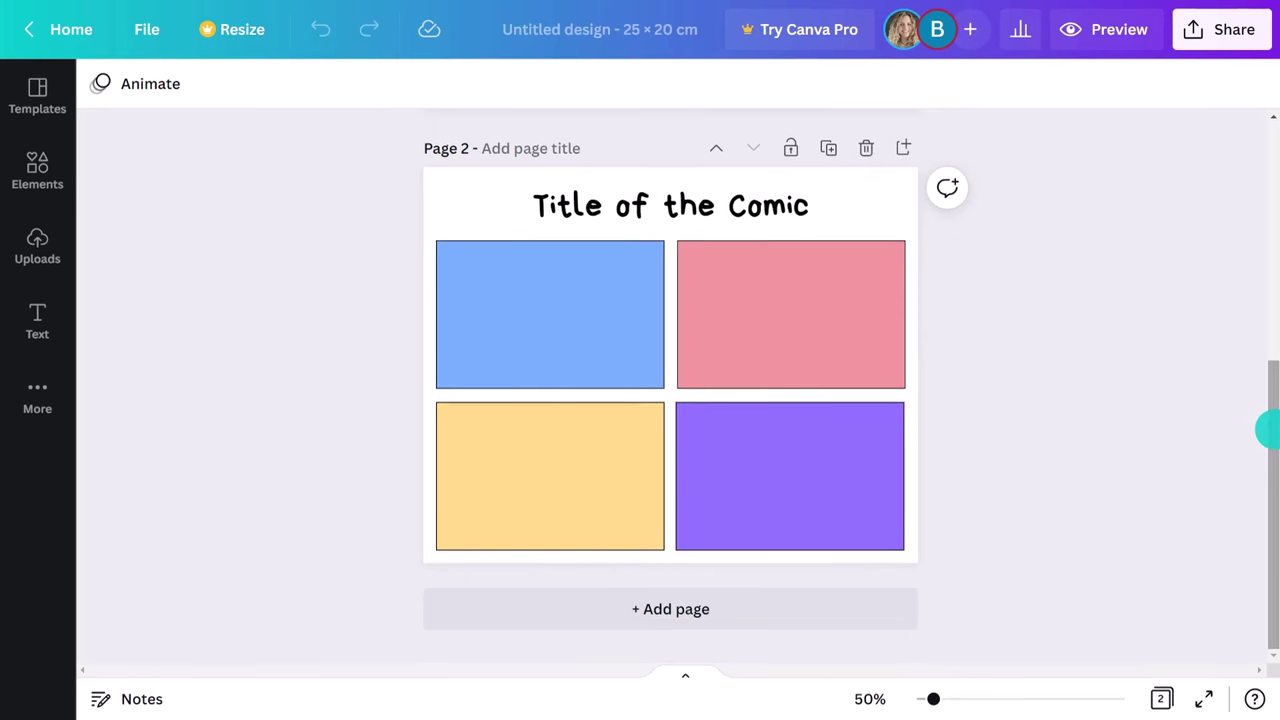
drag(1266, 428, 1268, 190)
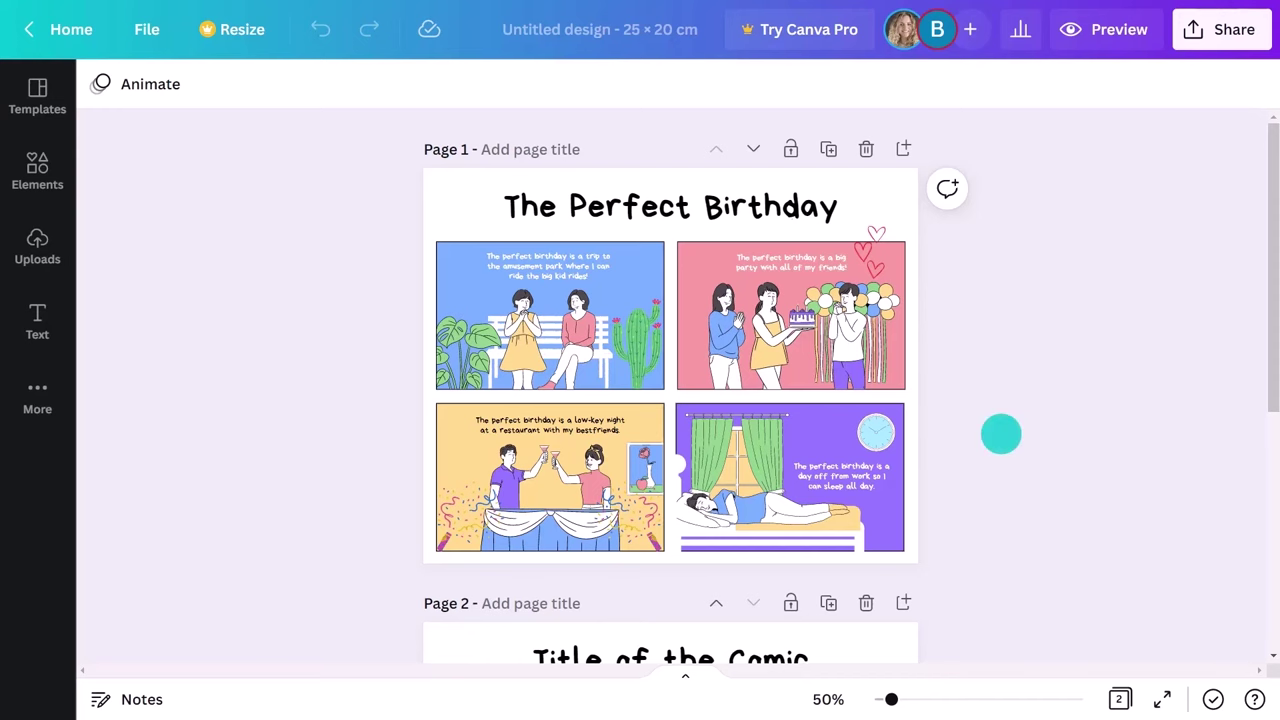
- Download the comic as a PDF Standard file
click(1195, 31)
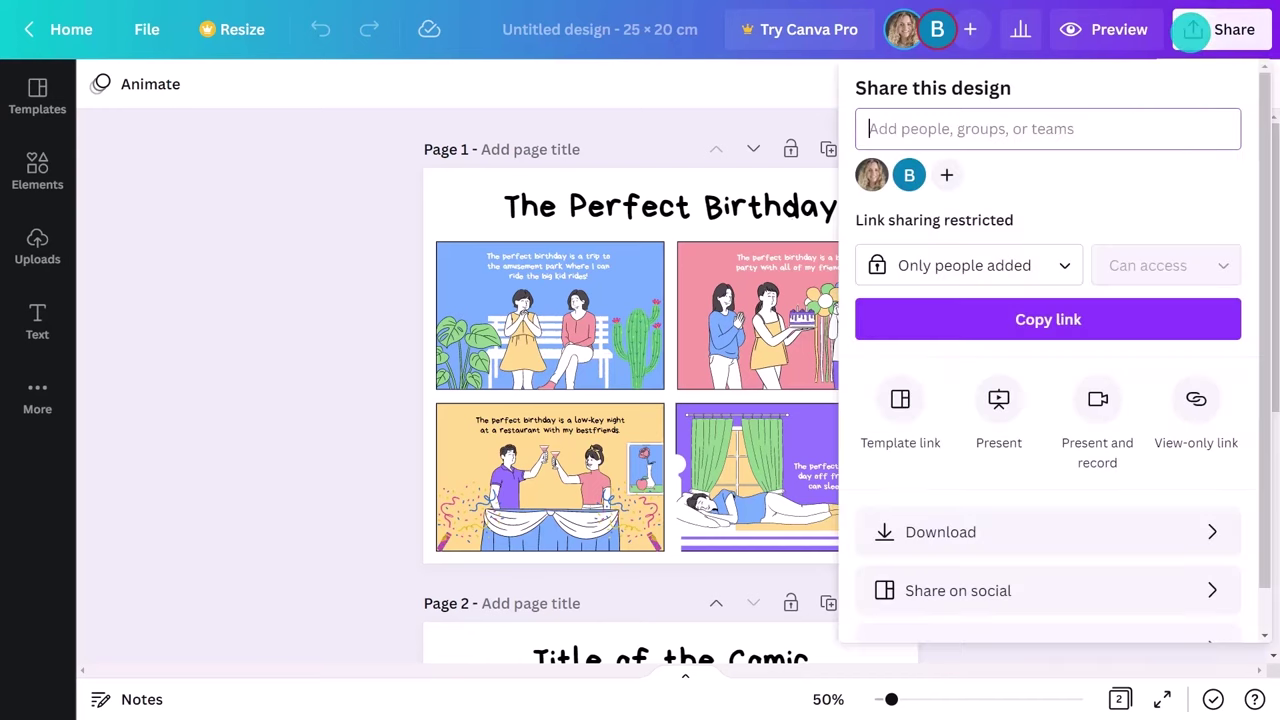
click(1067, 543)
click(1043, 175)
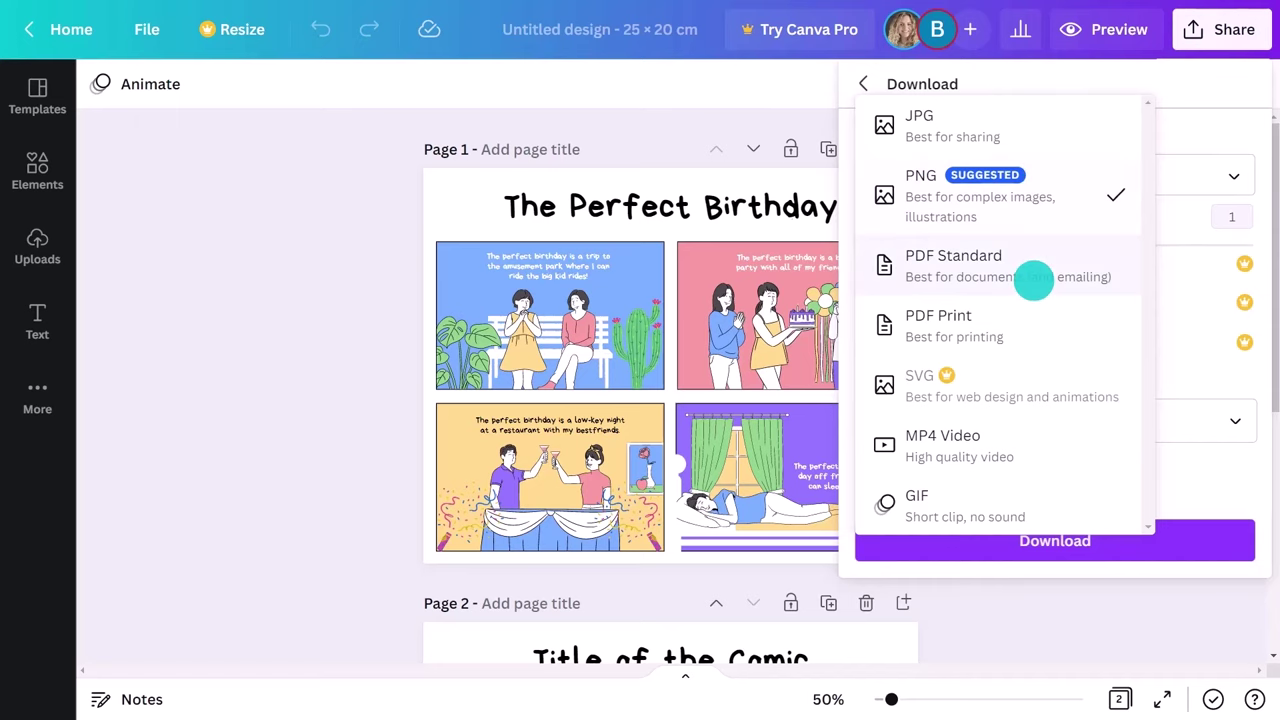
click(1033, 280)
click(1018, 422)
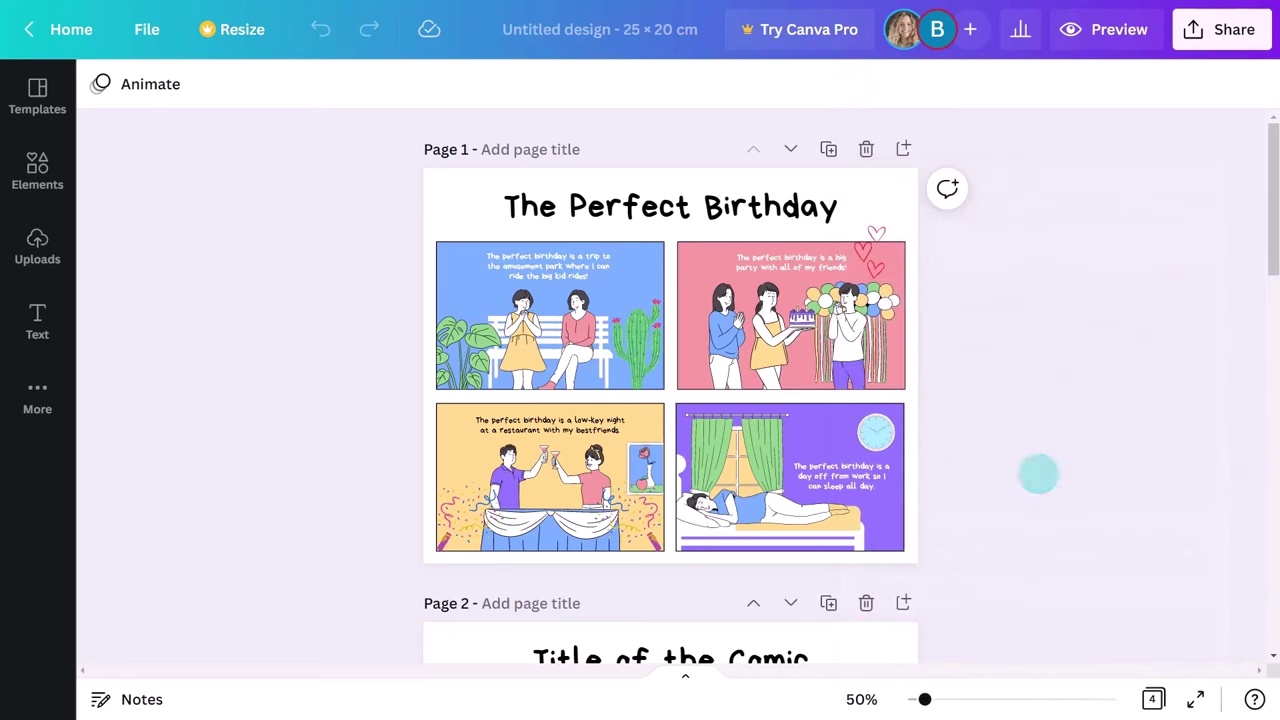
- Bring up Print your design and scroll through the print product options
click(1226, 32)
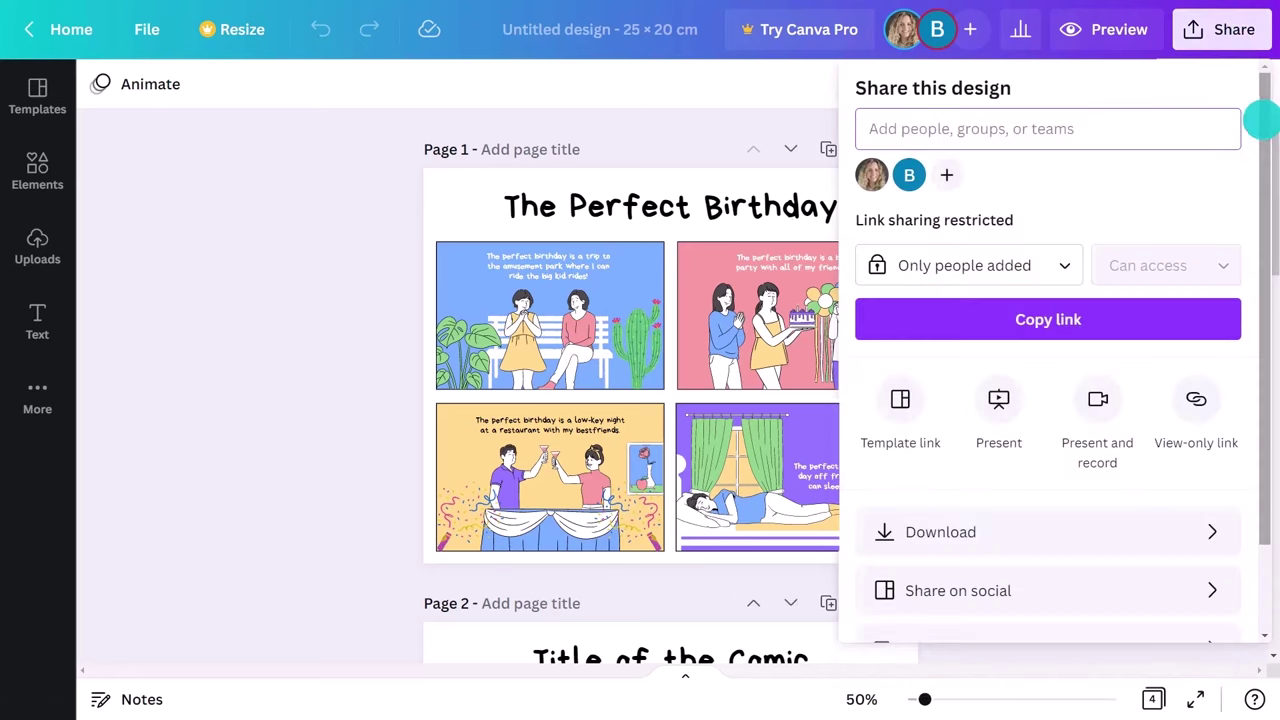
scroll(1252, 263, down, 2)
click(1034, 540)
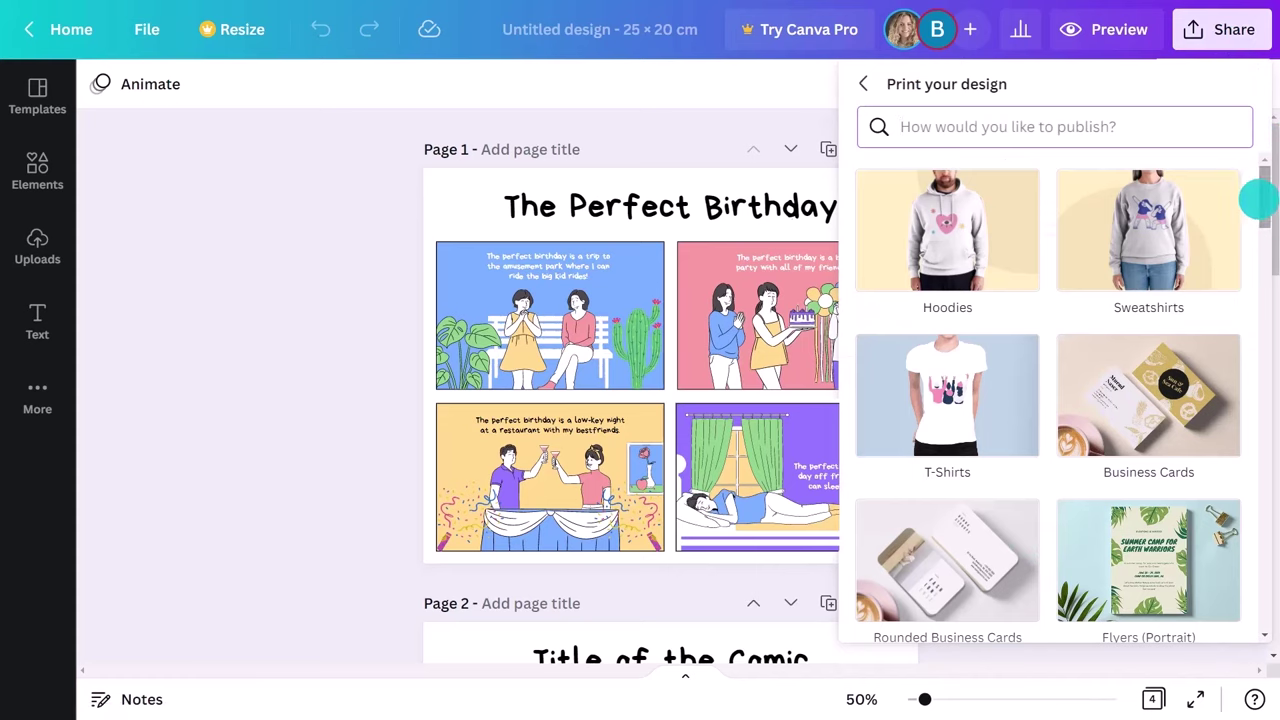
drag(1257, 194, 1260, 490)
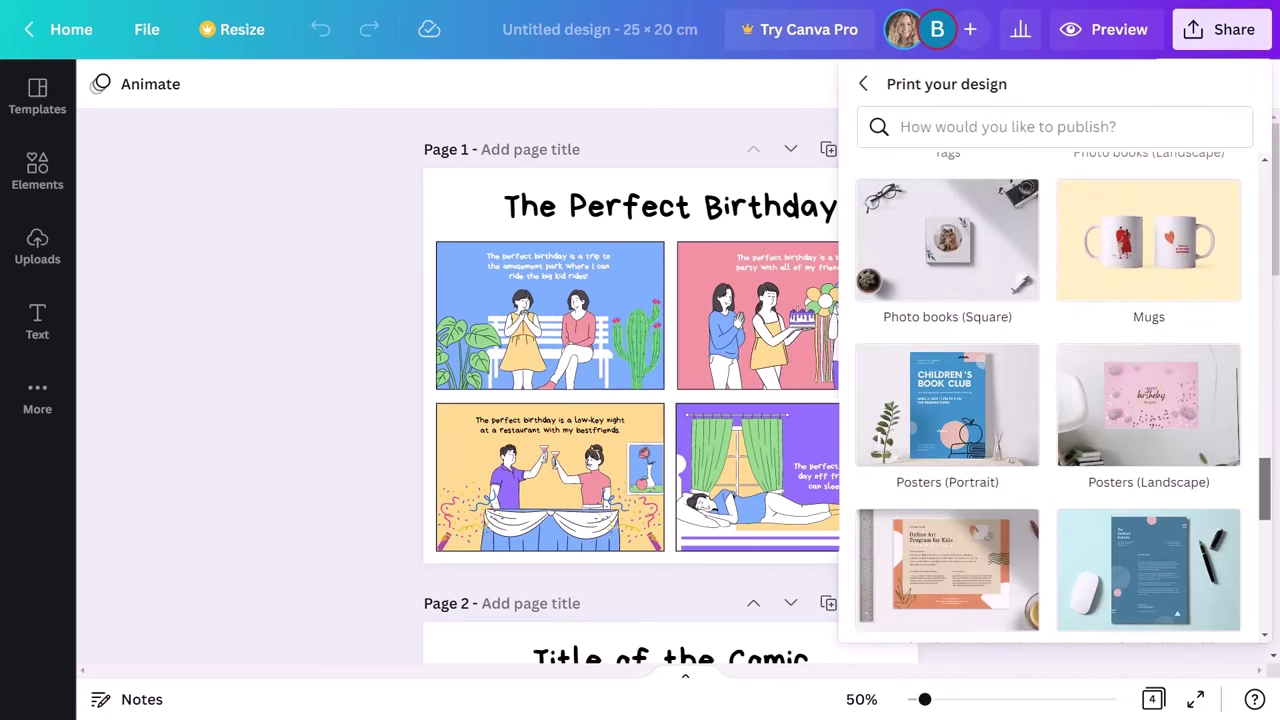